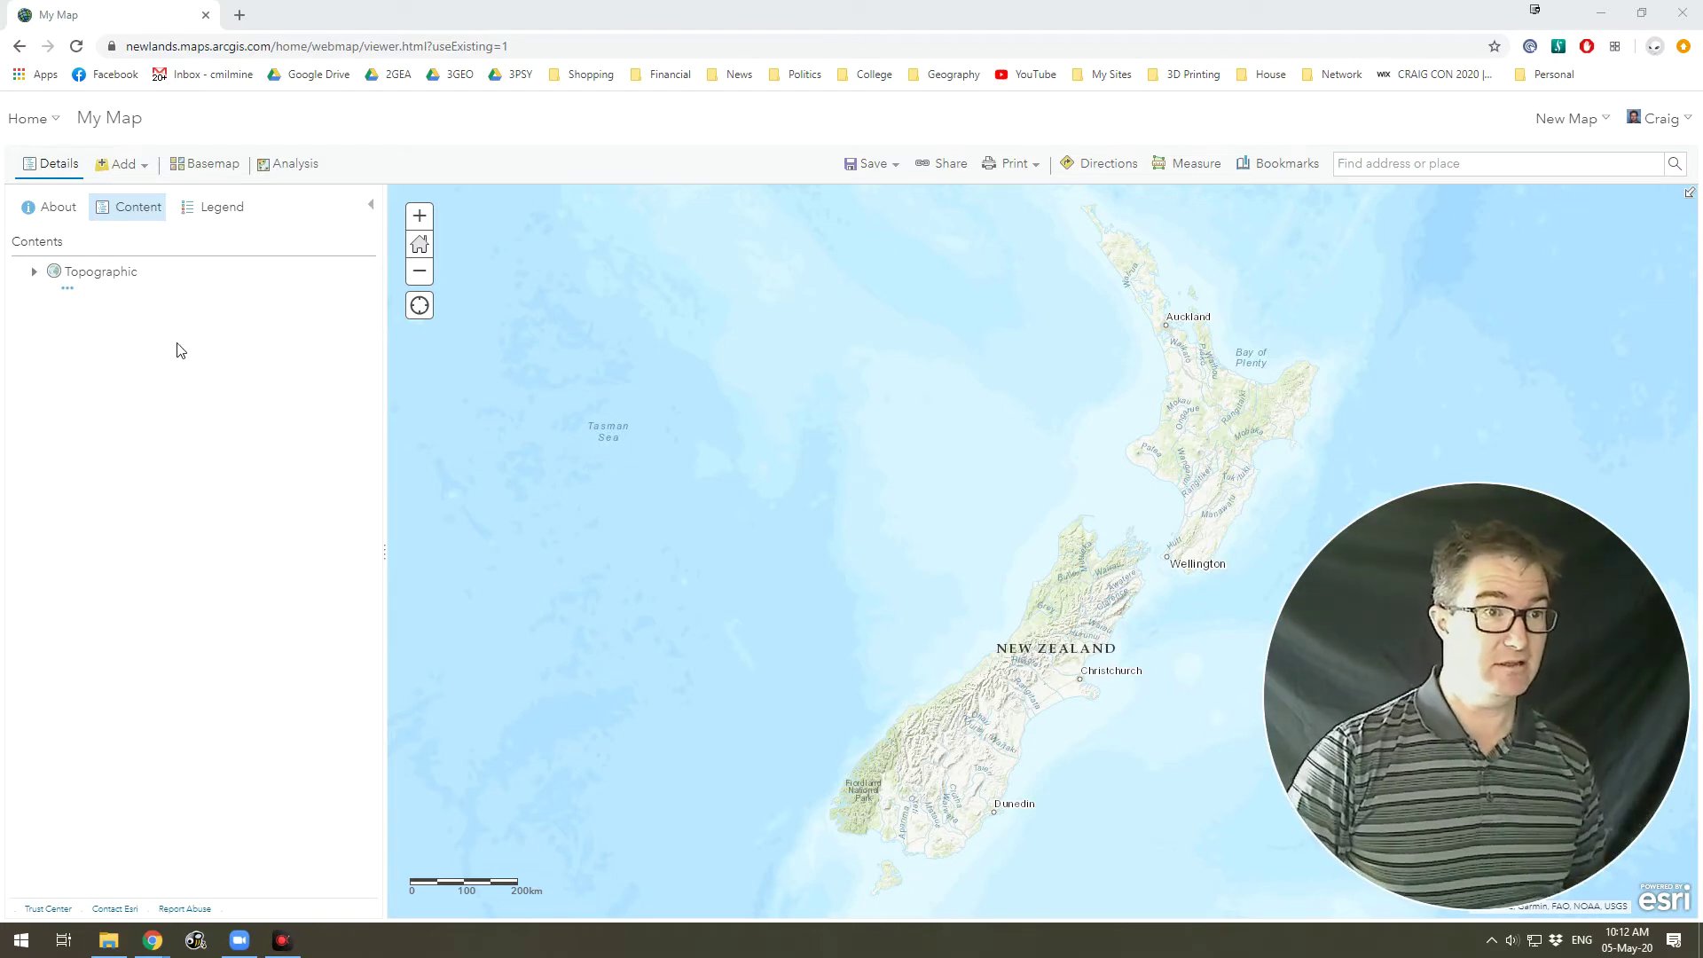
Browse the Living Atlas layers and search them for "nz census".
left_click(138, 171)
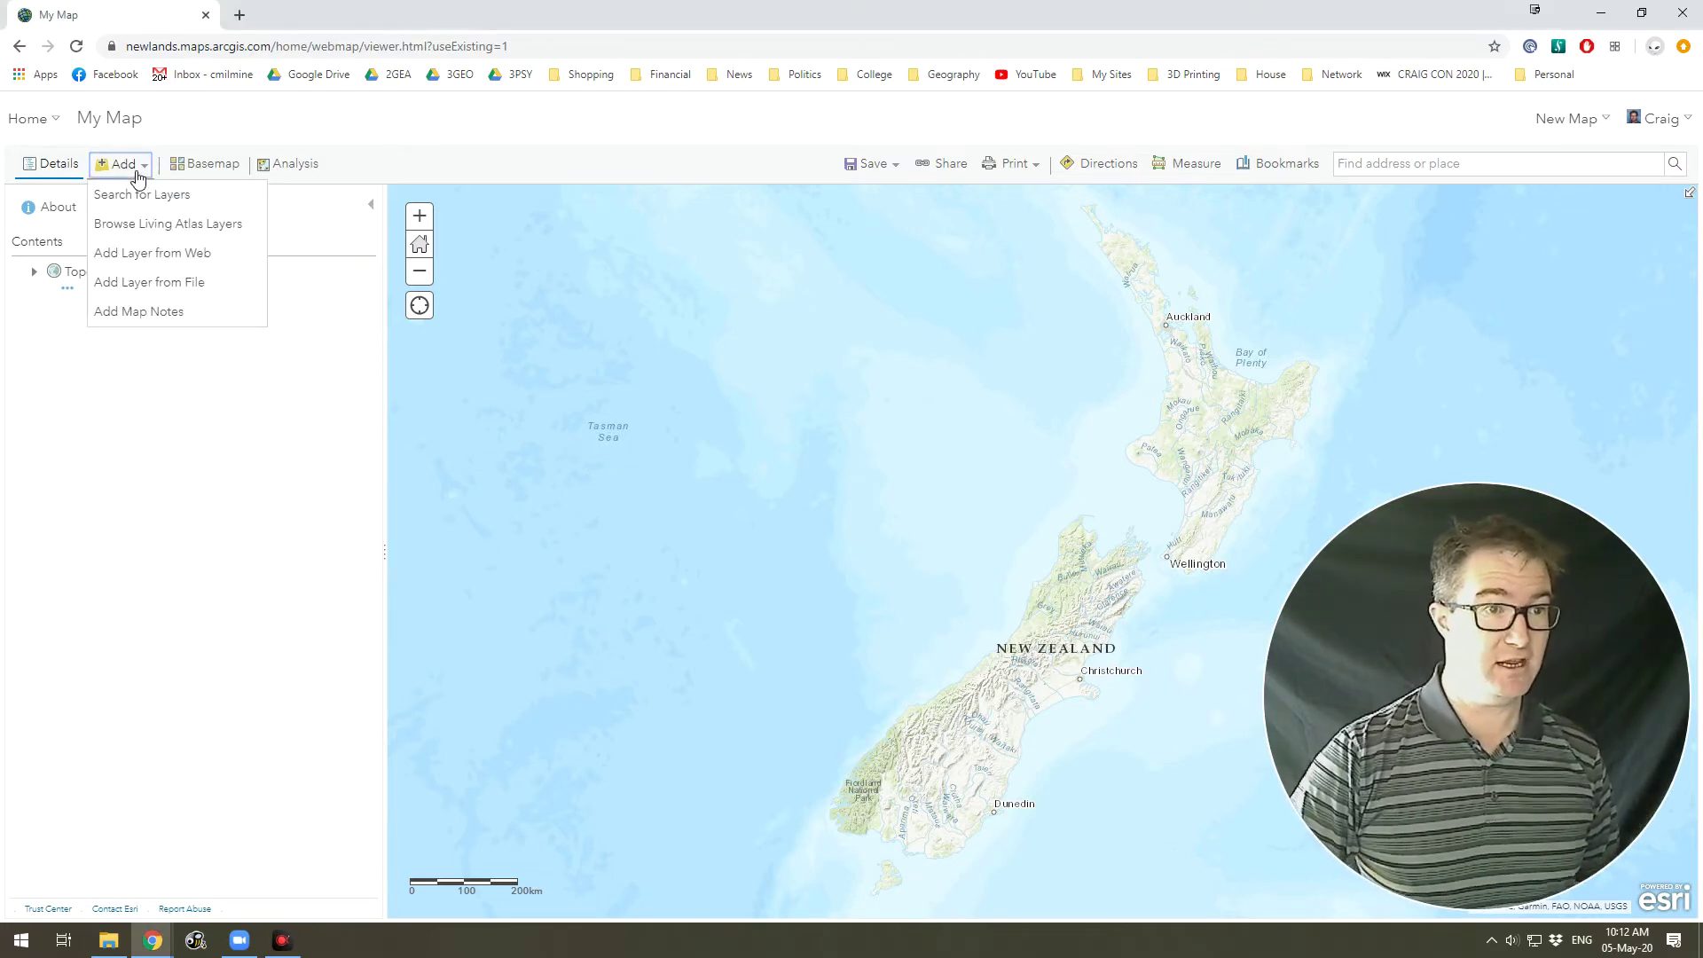
left_click(174, 230)
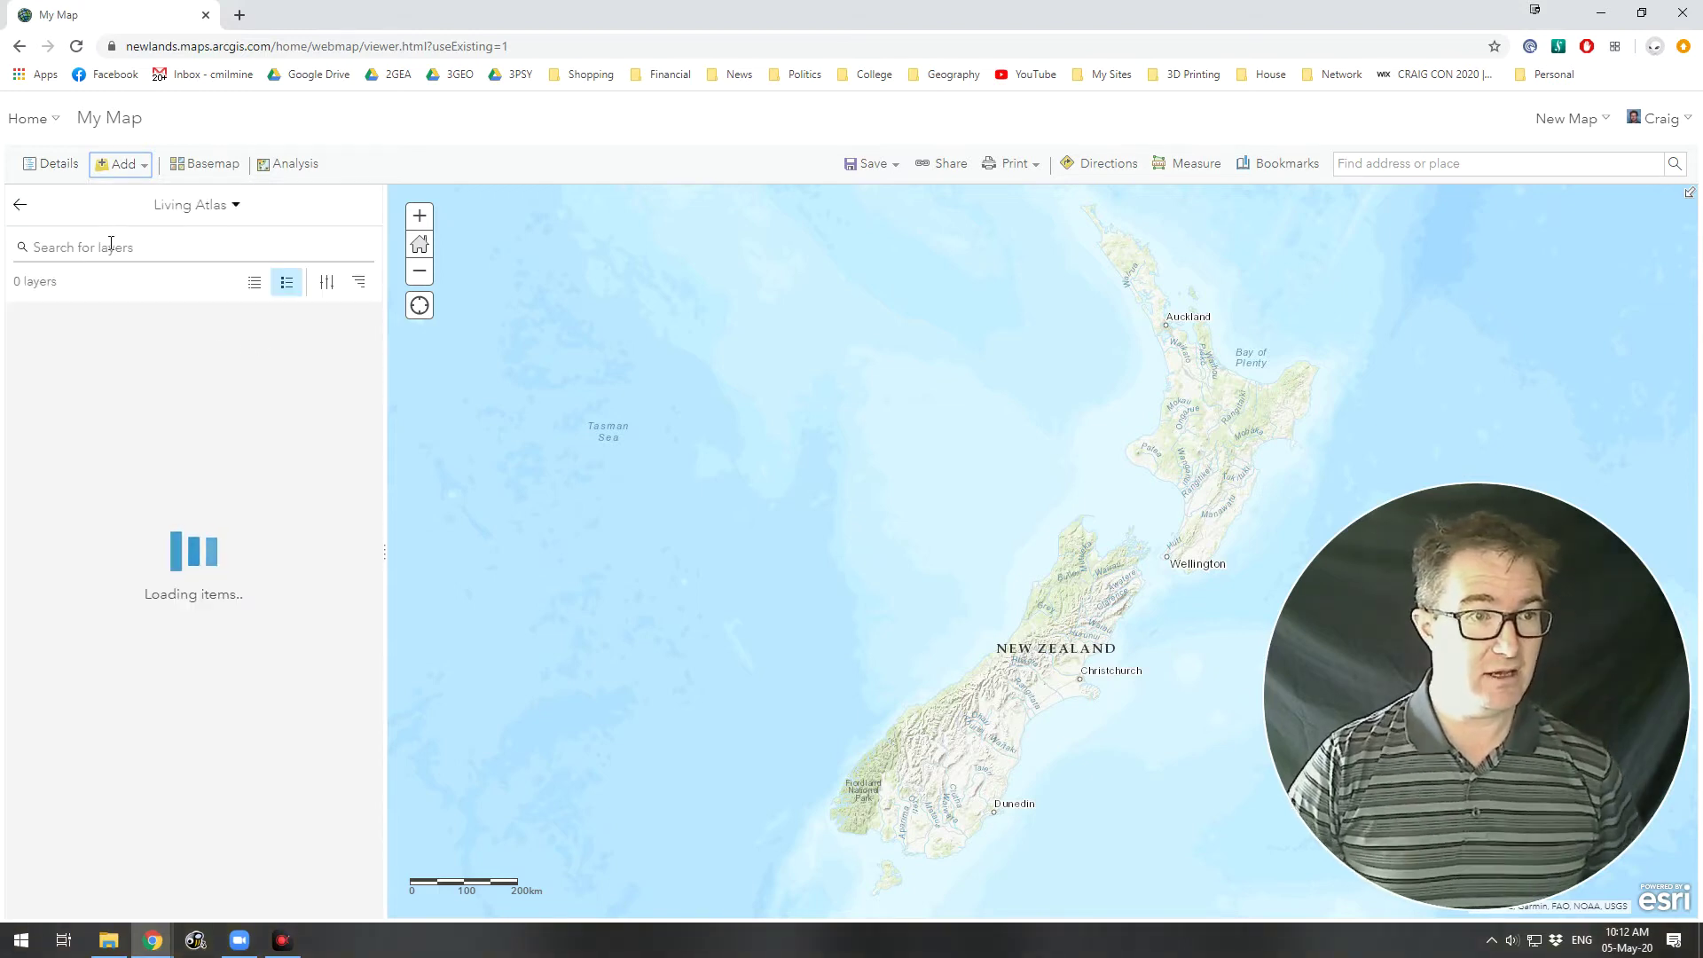
left_click(111, 253)
type("nz ")
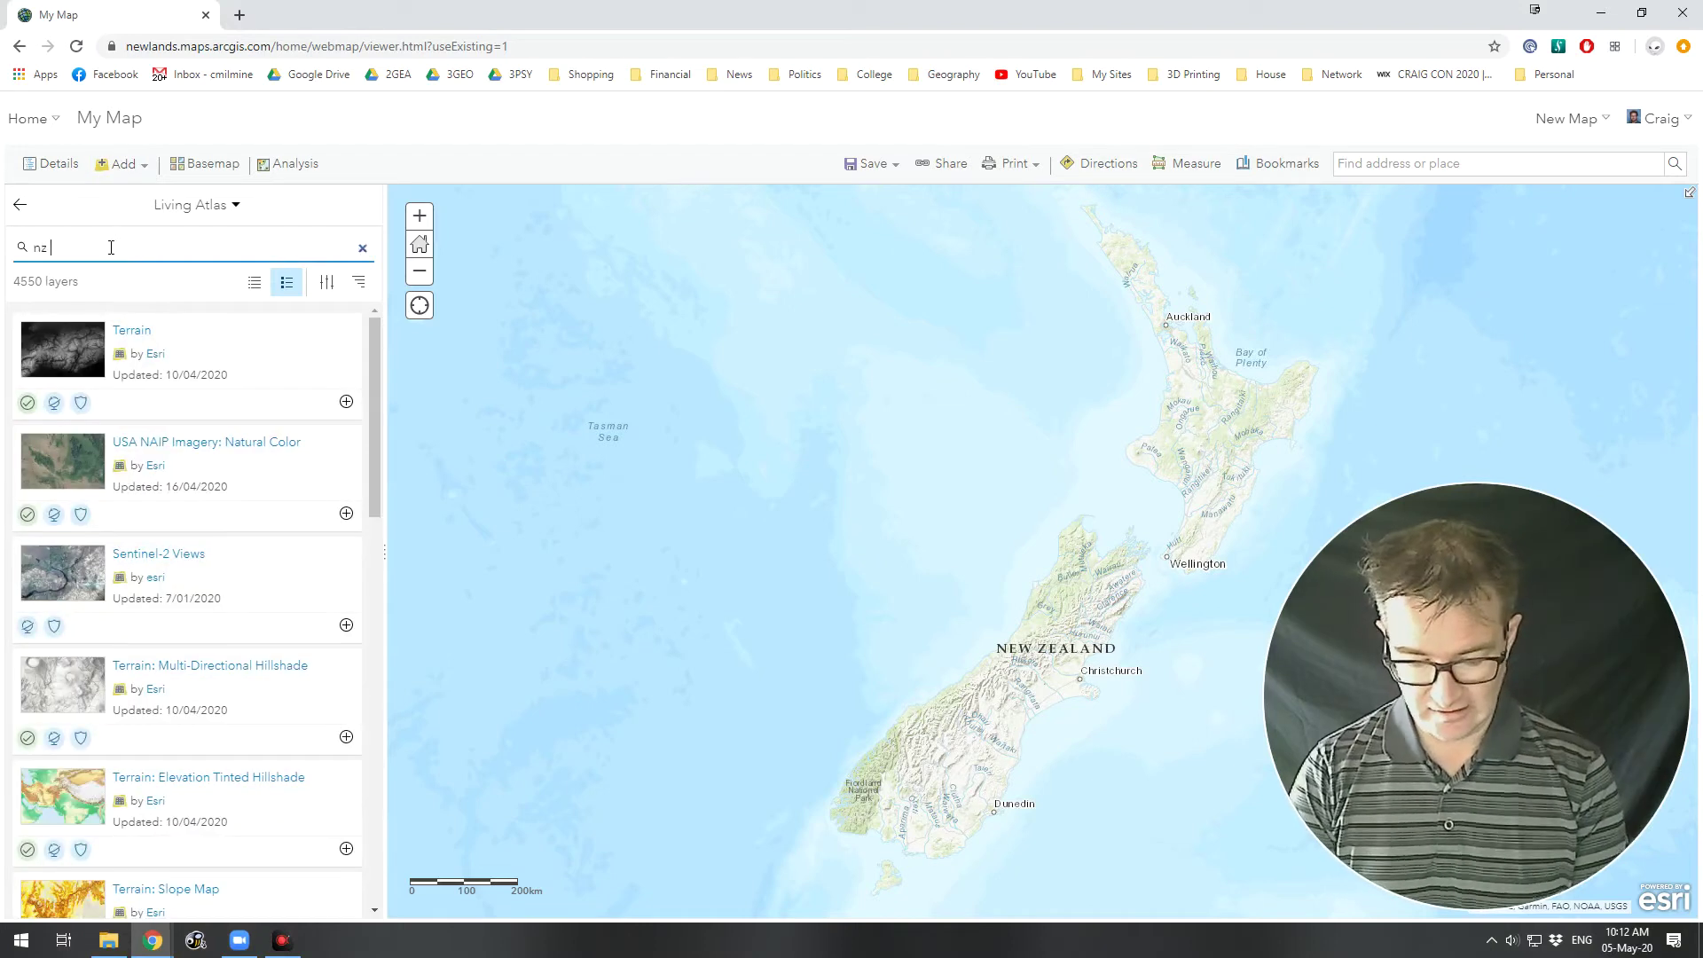
type("census")
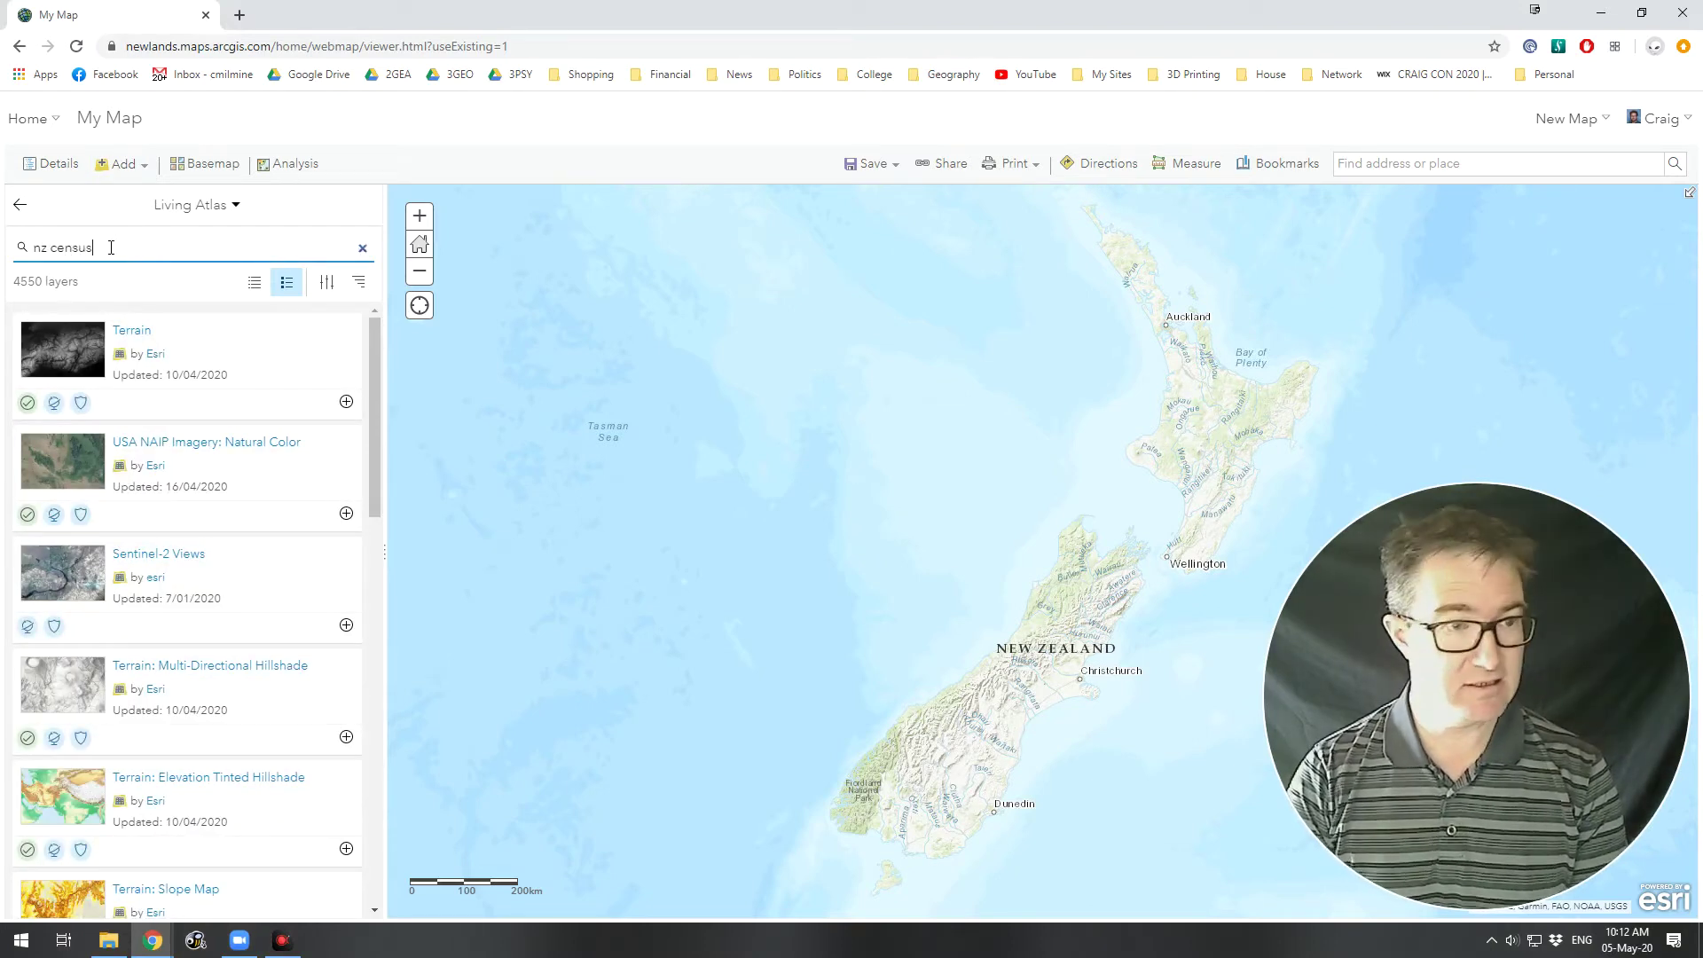
key("Return")
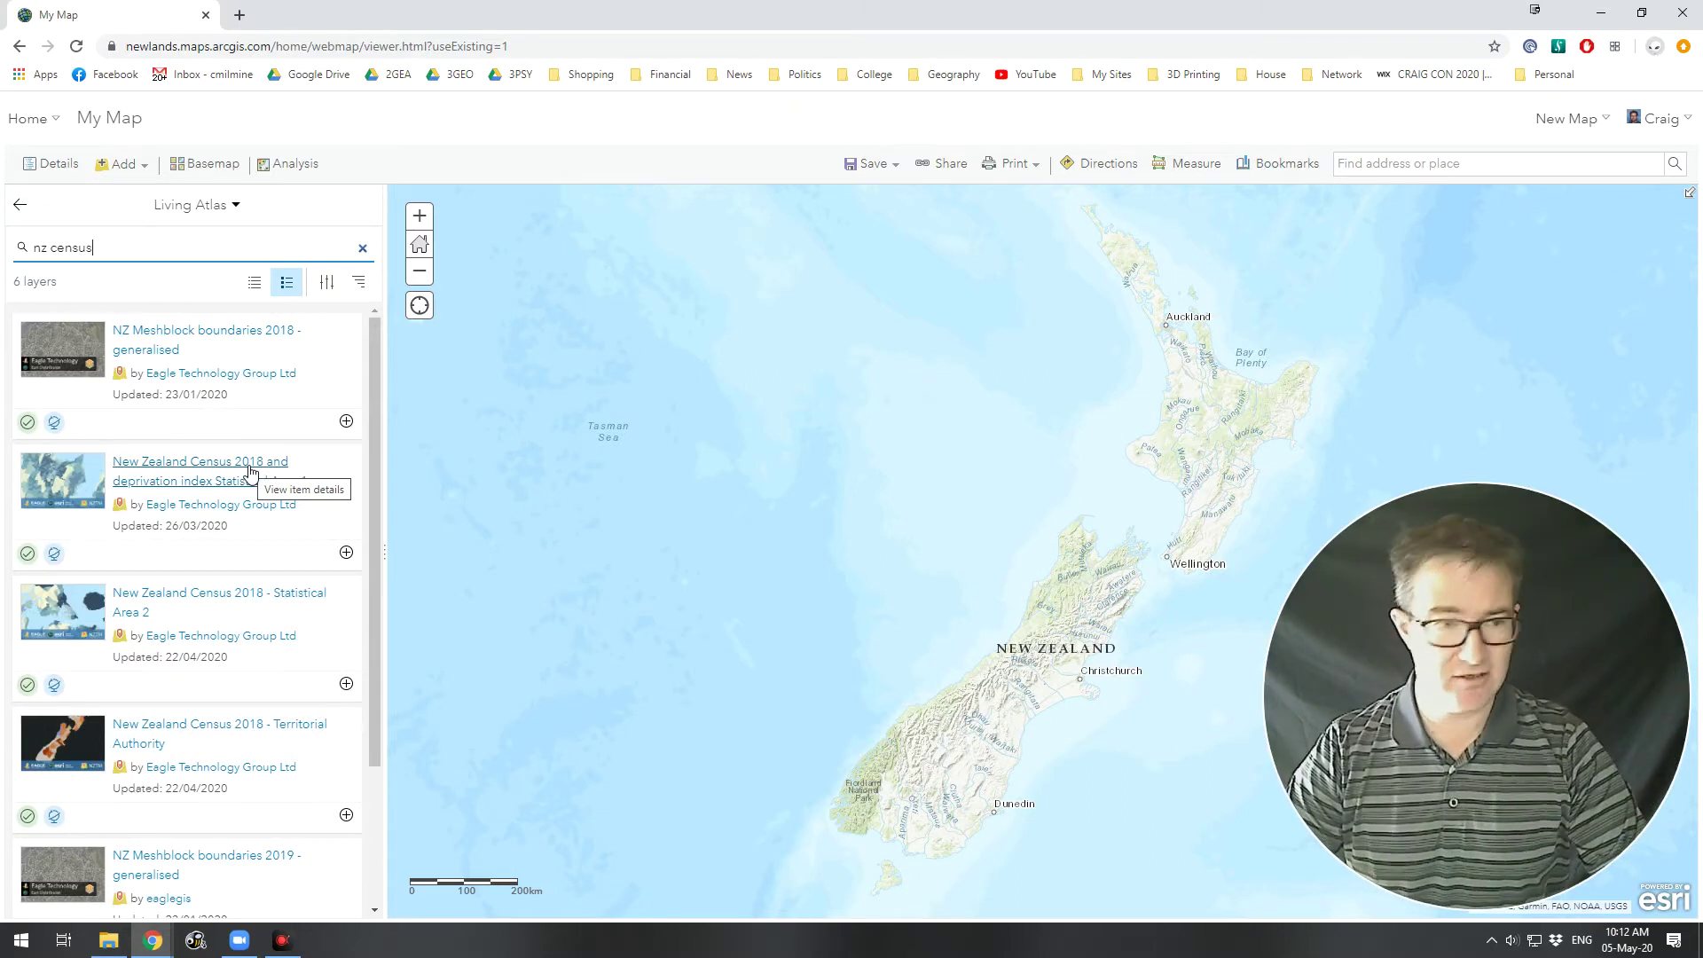
Add the New Zealand Census 2018 and deprivation index Statistical Area 1 layer to the map and return to the map contents.
left_click(217, 480)
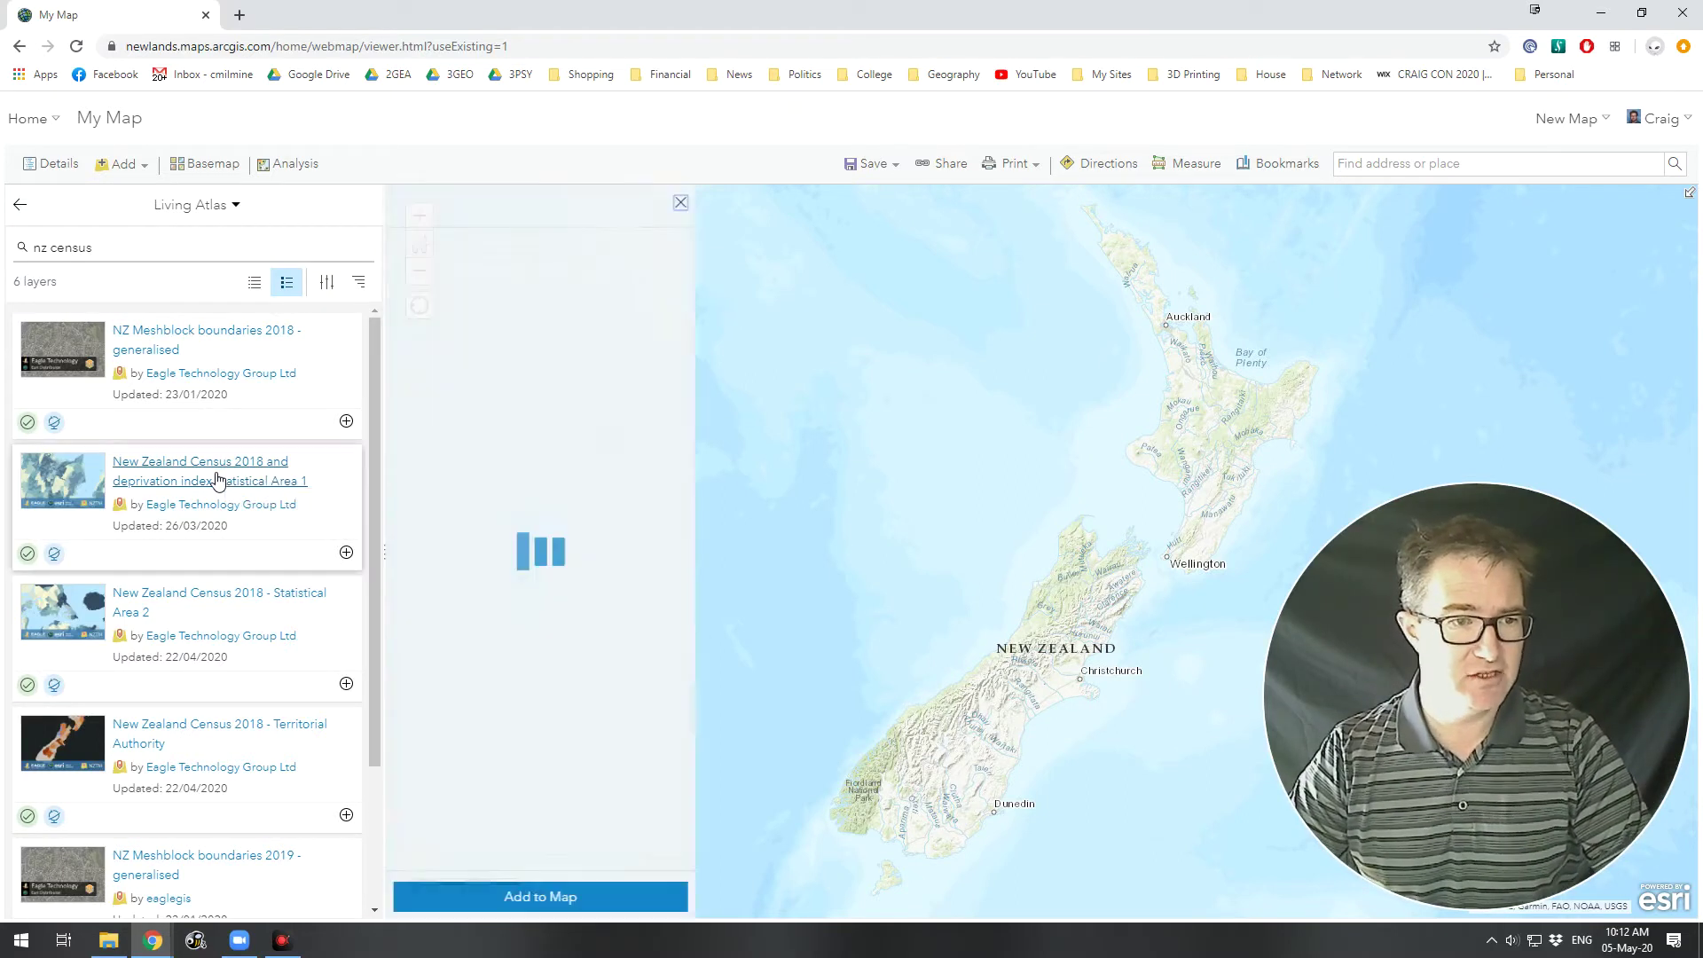
left_click(563, 895)
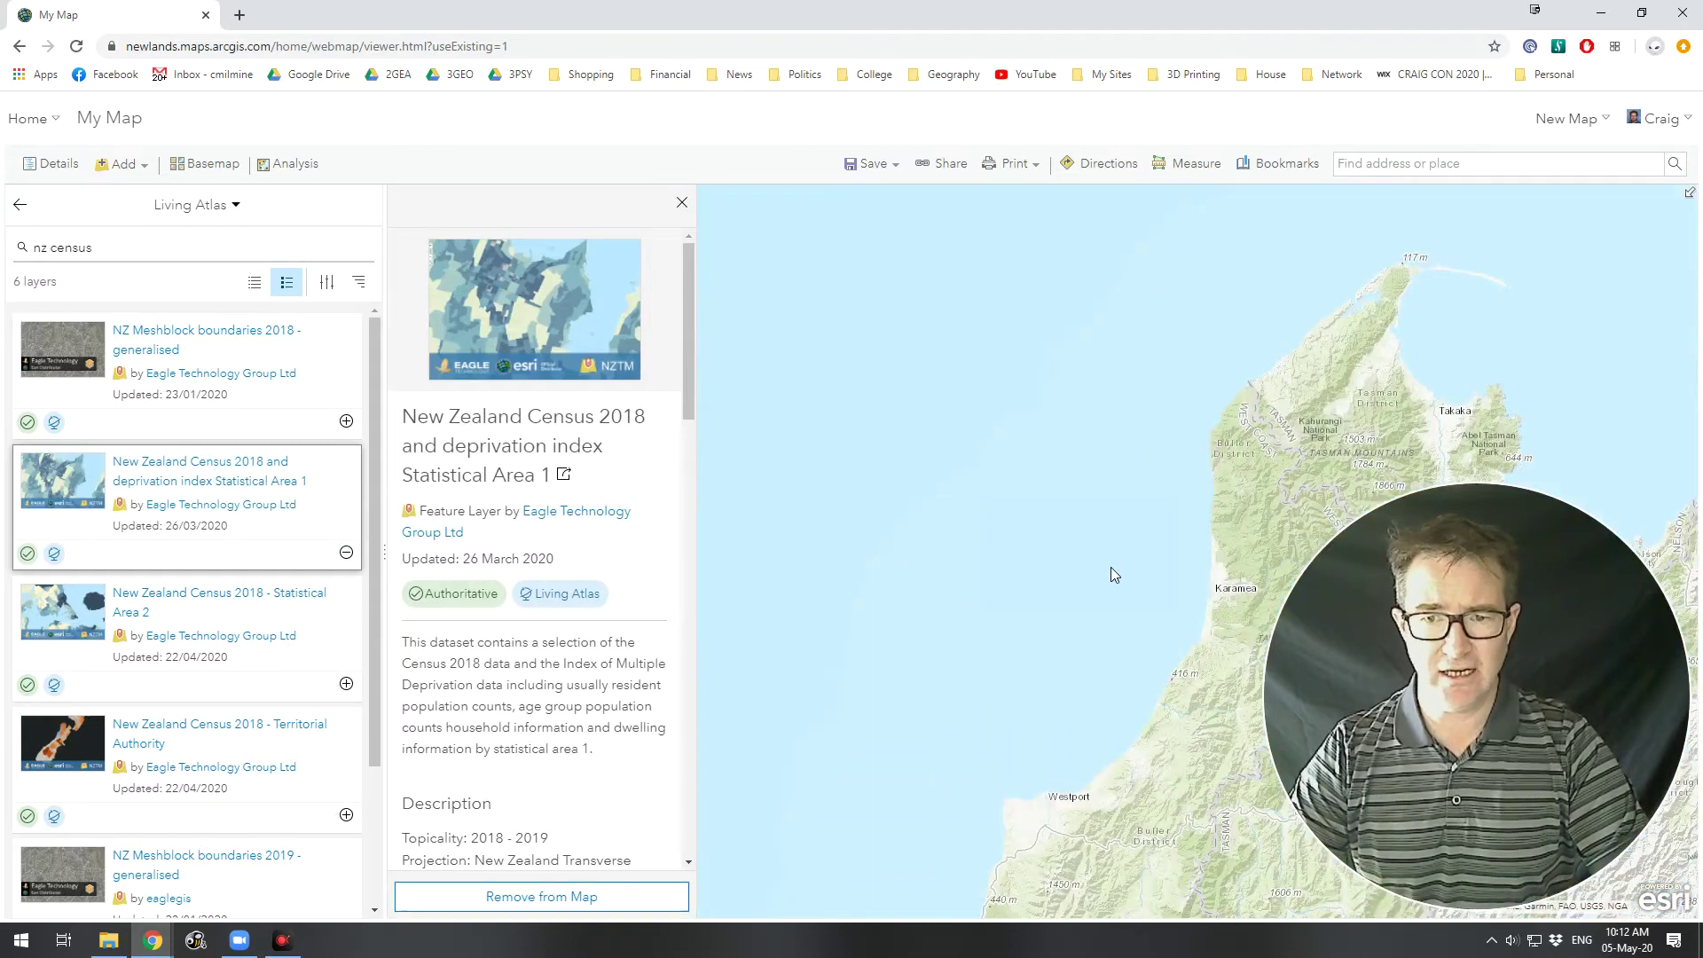
left_click_drag(691, 699, 618, 694)
left_click_drag(1020, 598, 811, 268)
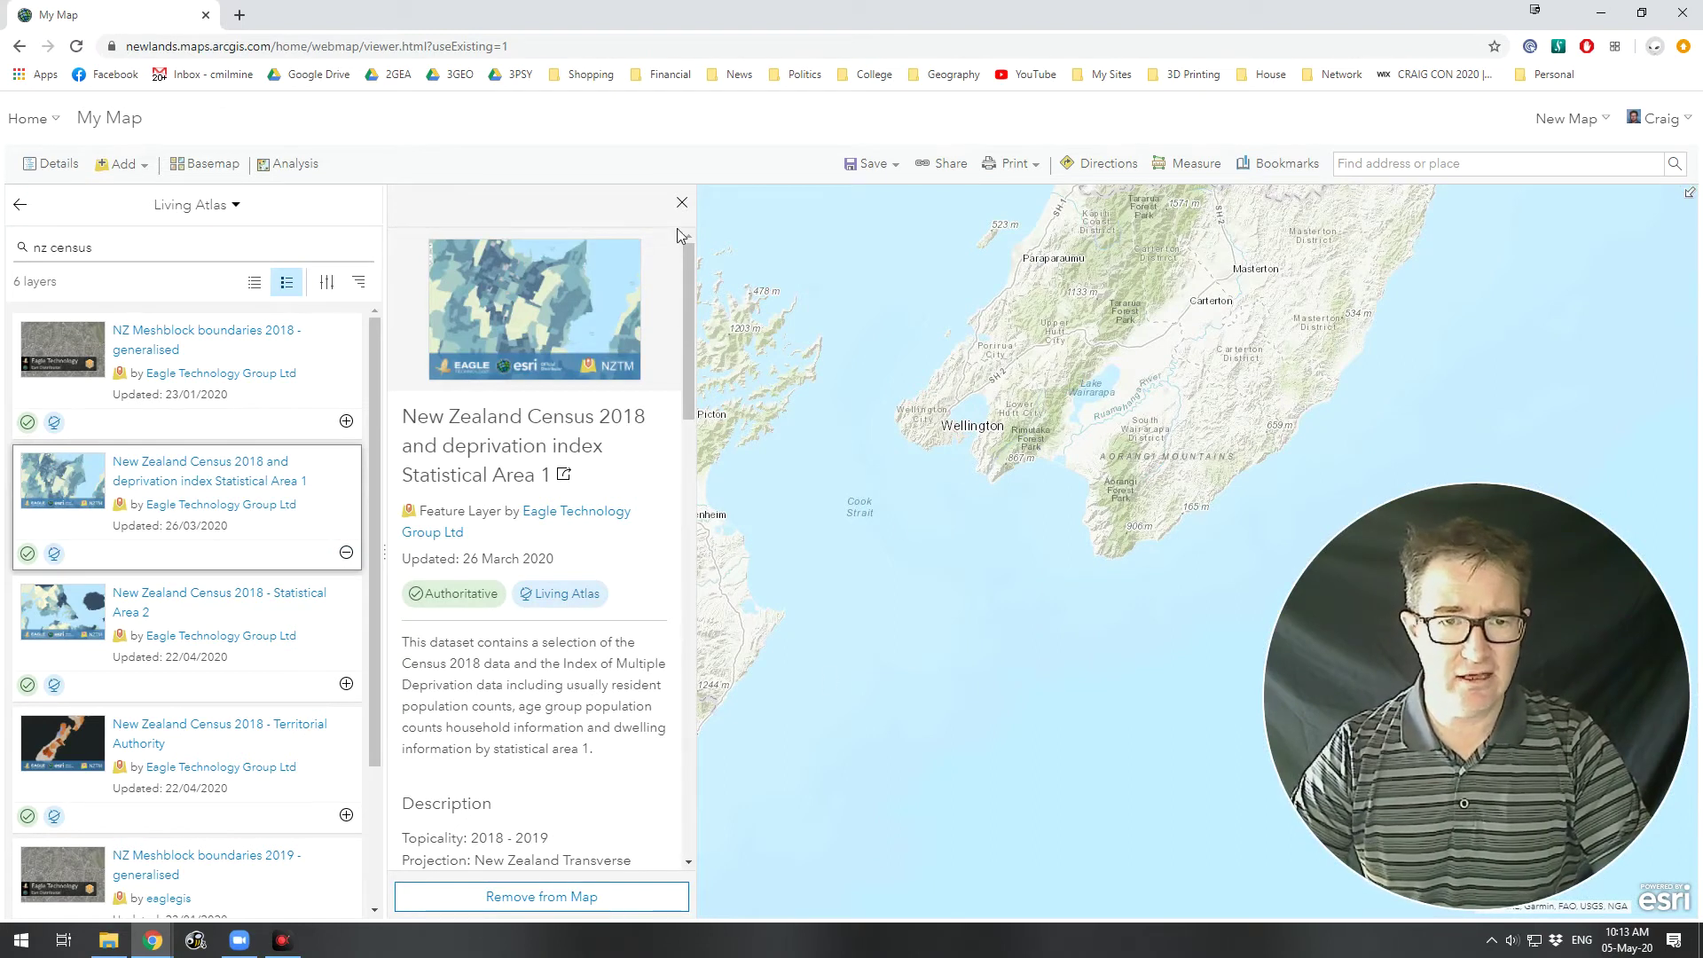
left_click(682, 203)
left_click_drag(814, 323, 710, 467)
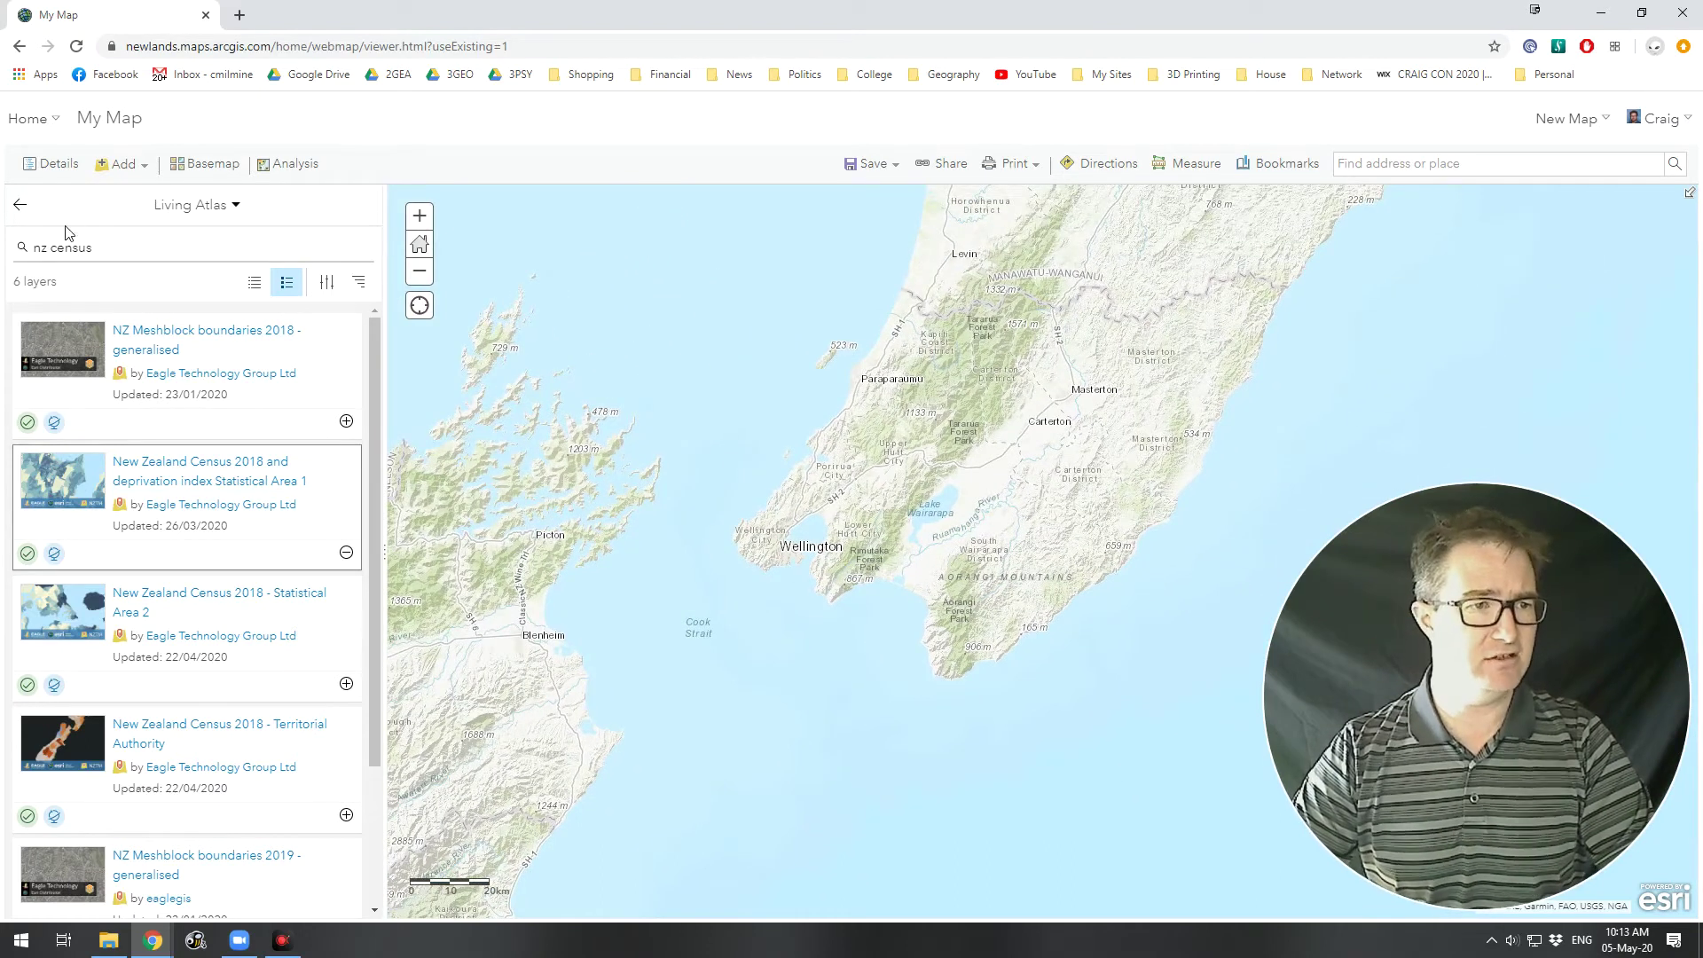
left_click(19, 211)
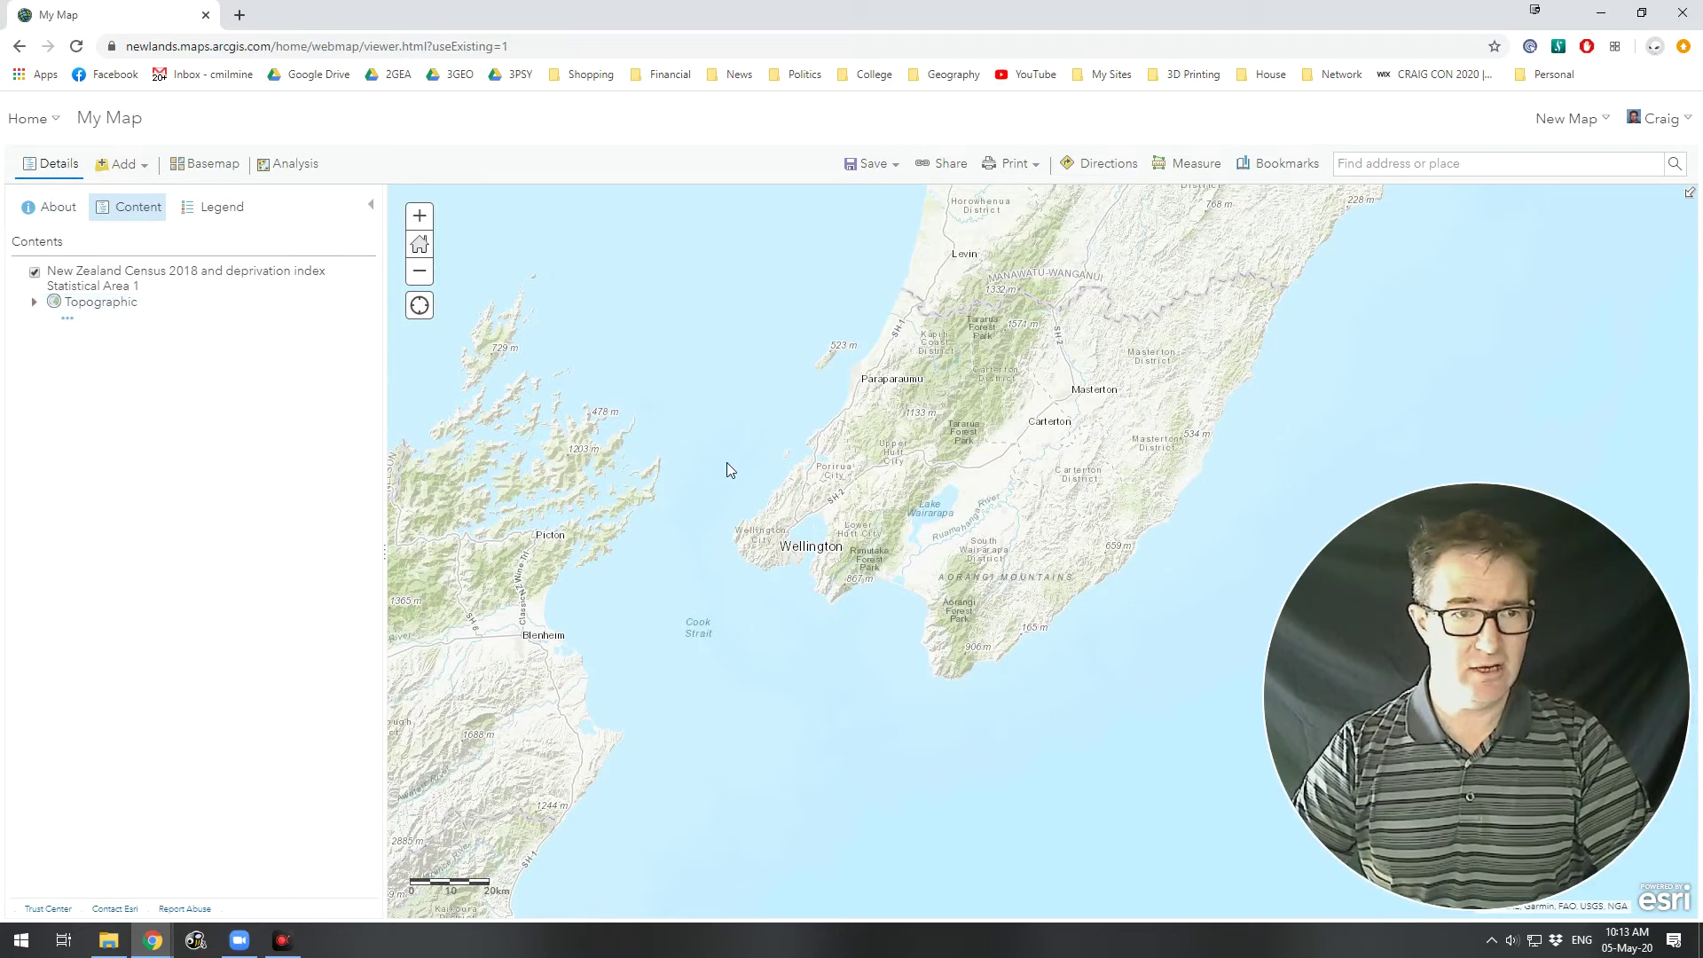
Open the census layer's style settings and choose Income: $70001 or more as the attribute to show.
scroll(754, 482, "up", 3)
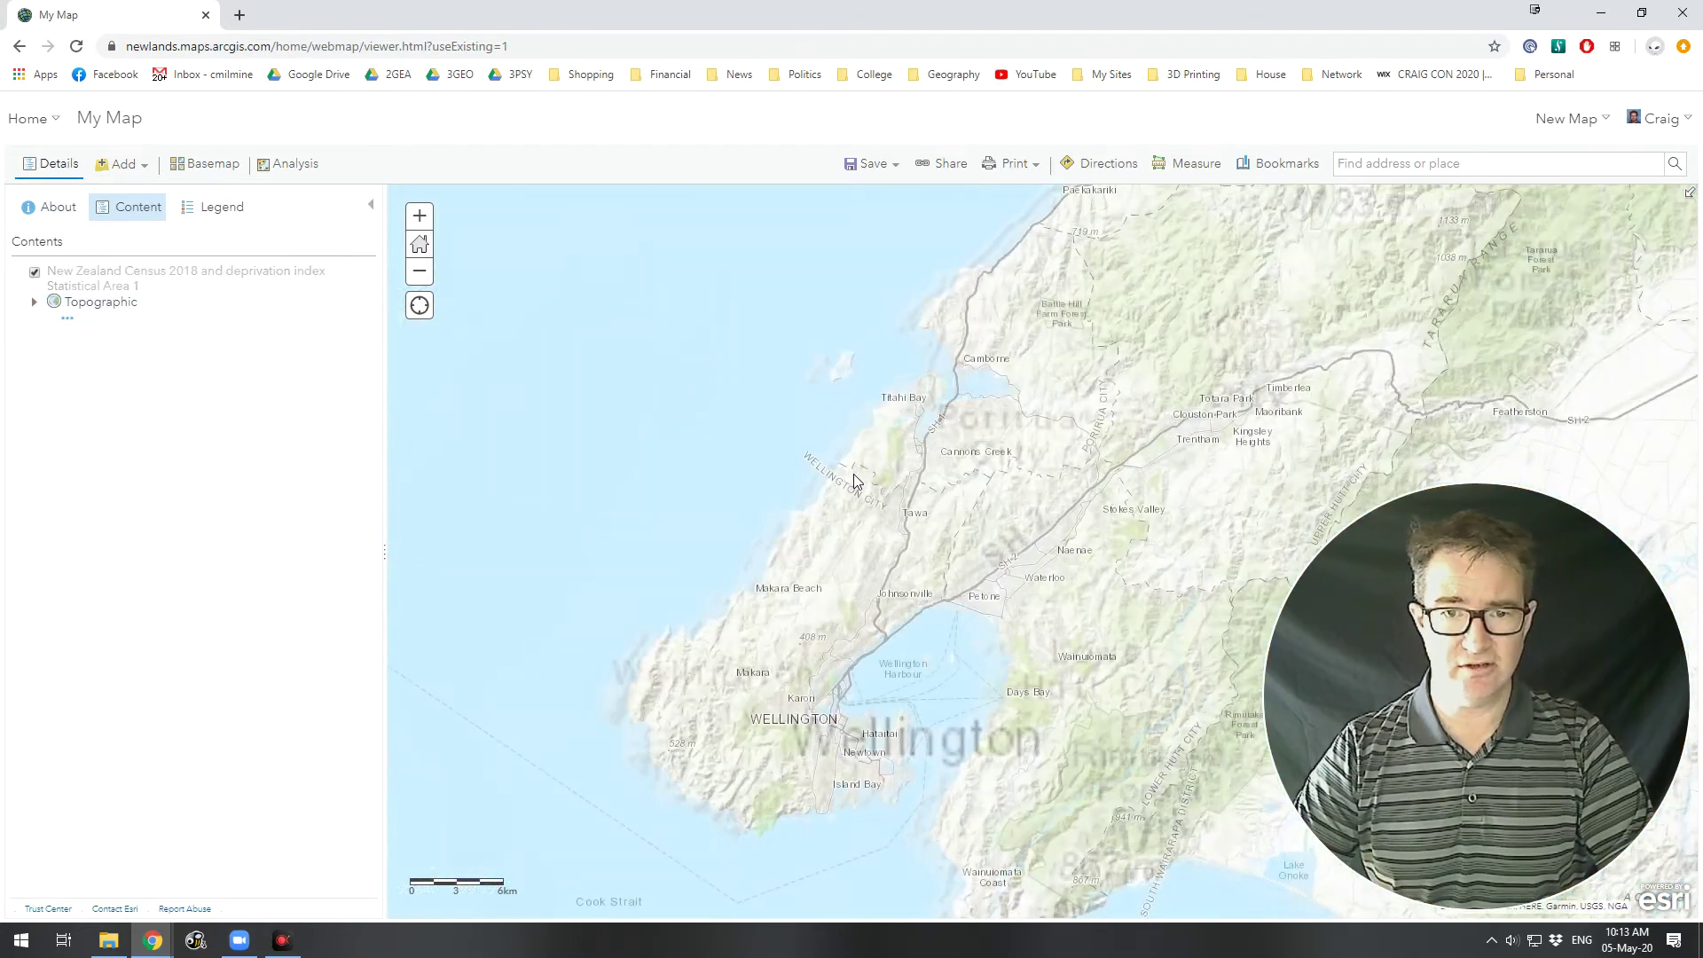
scroll(886, 486, "up", 2)
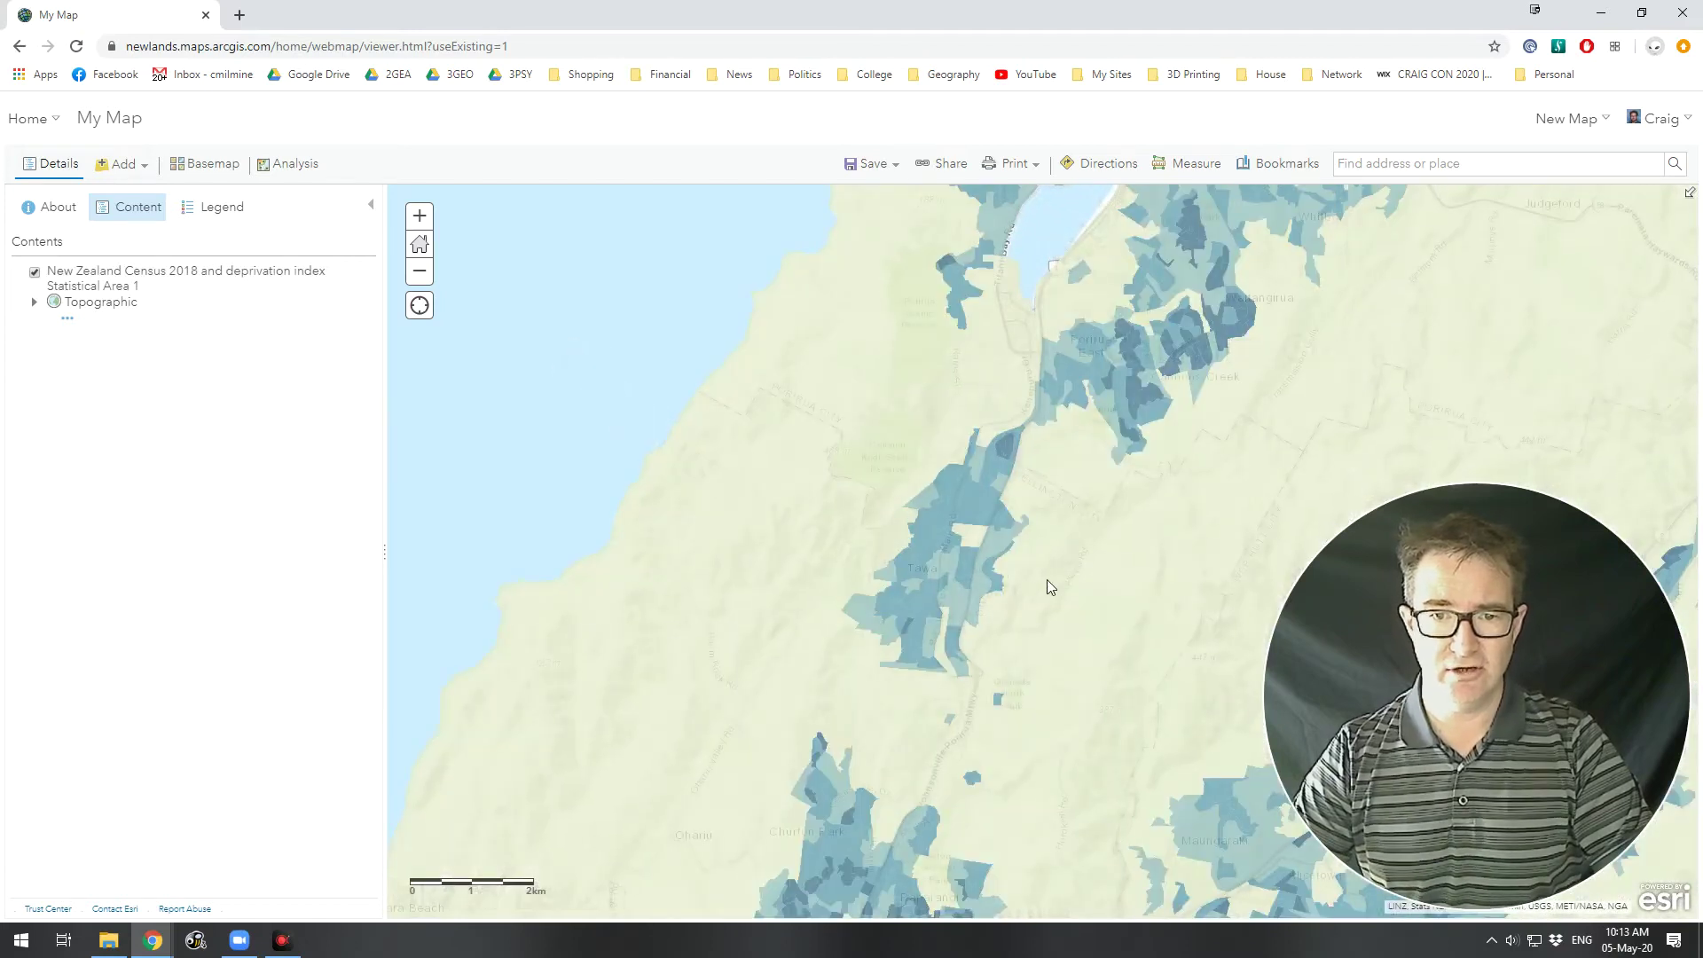
left_click_drag(1047, 579, 1012, 353)
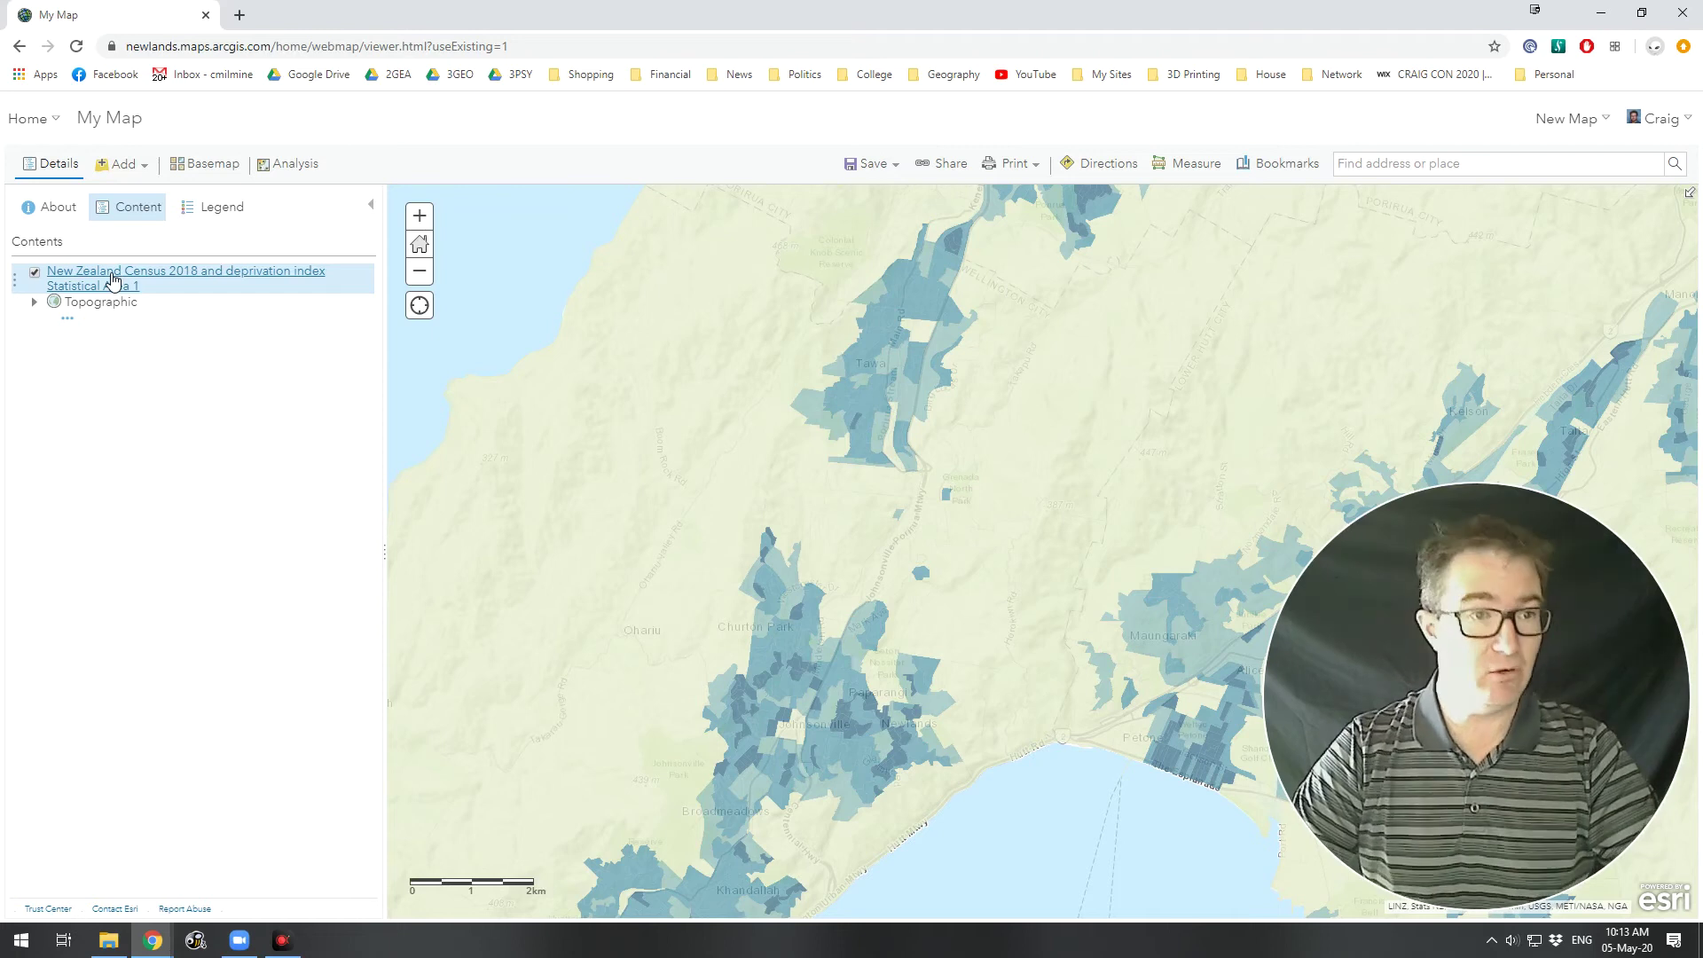
mouse_move(112, 280)
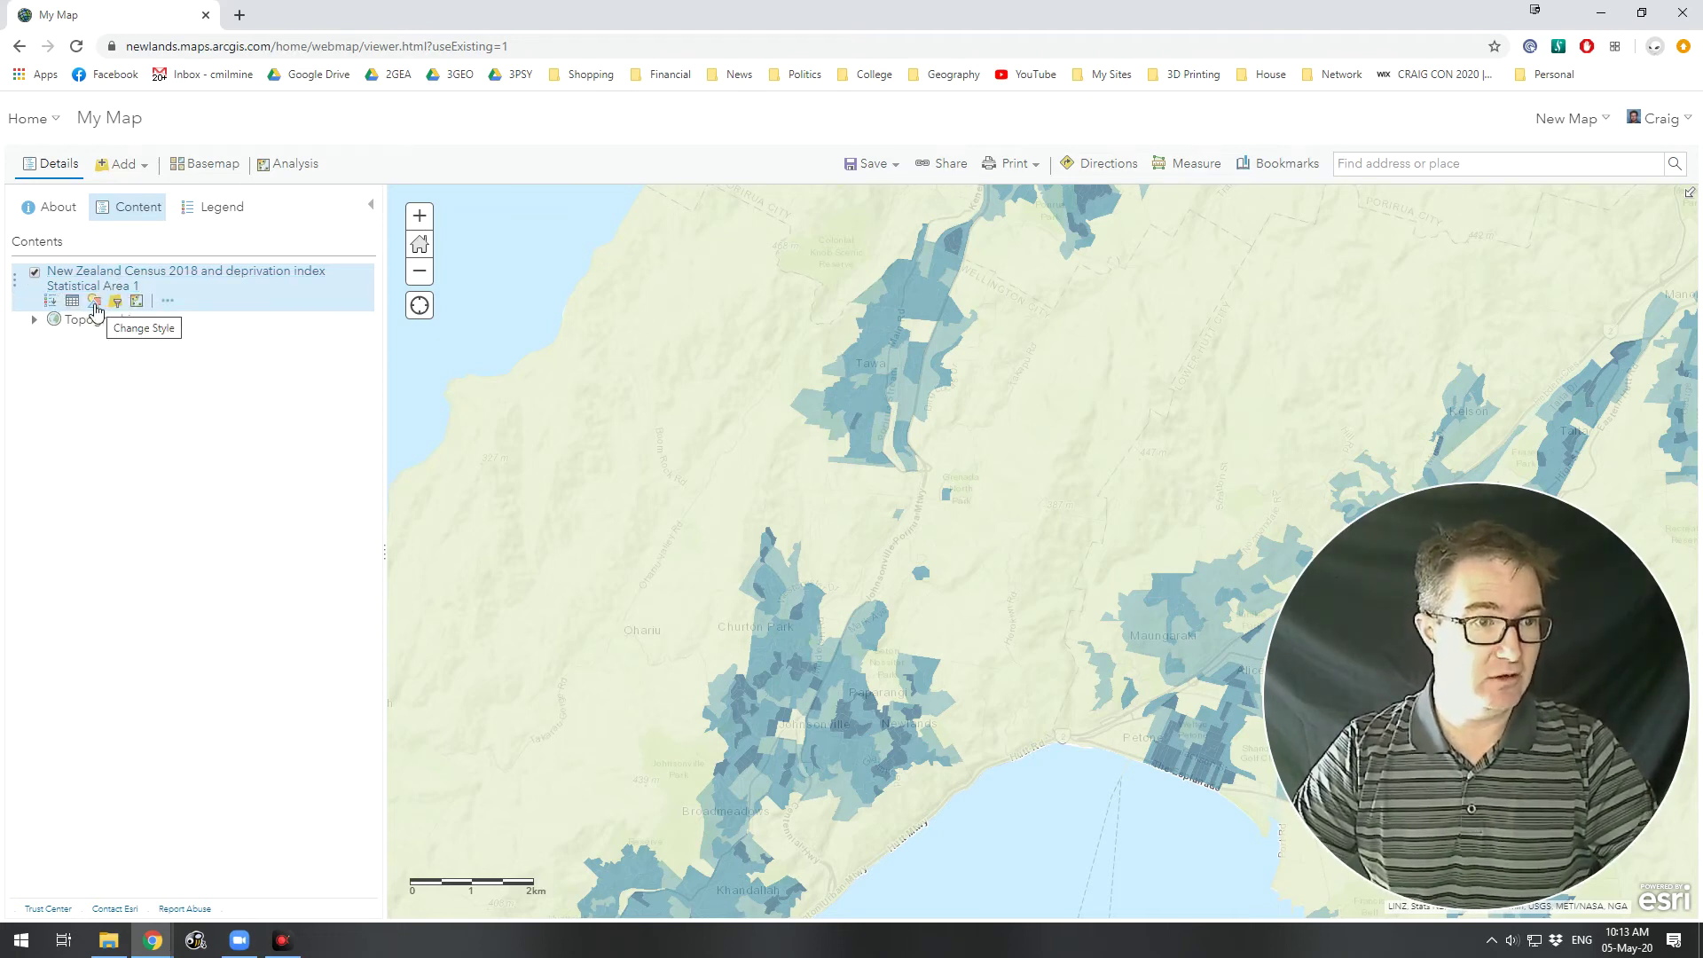
left_click(94, 302)
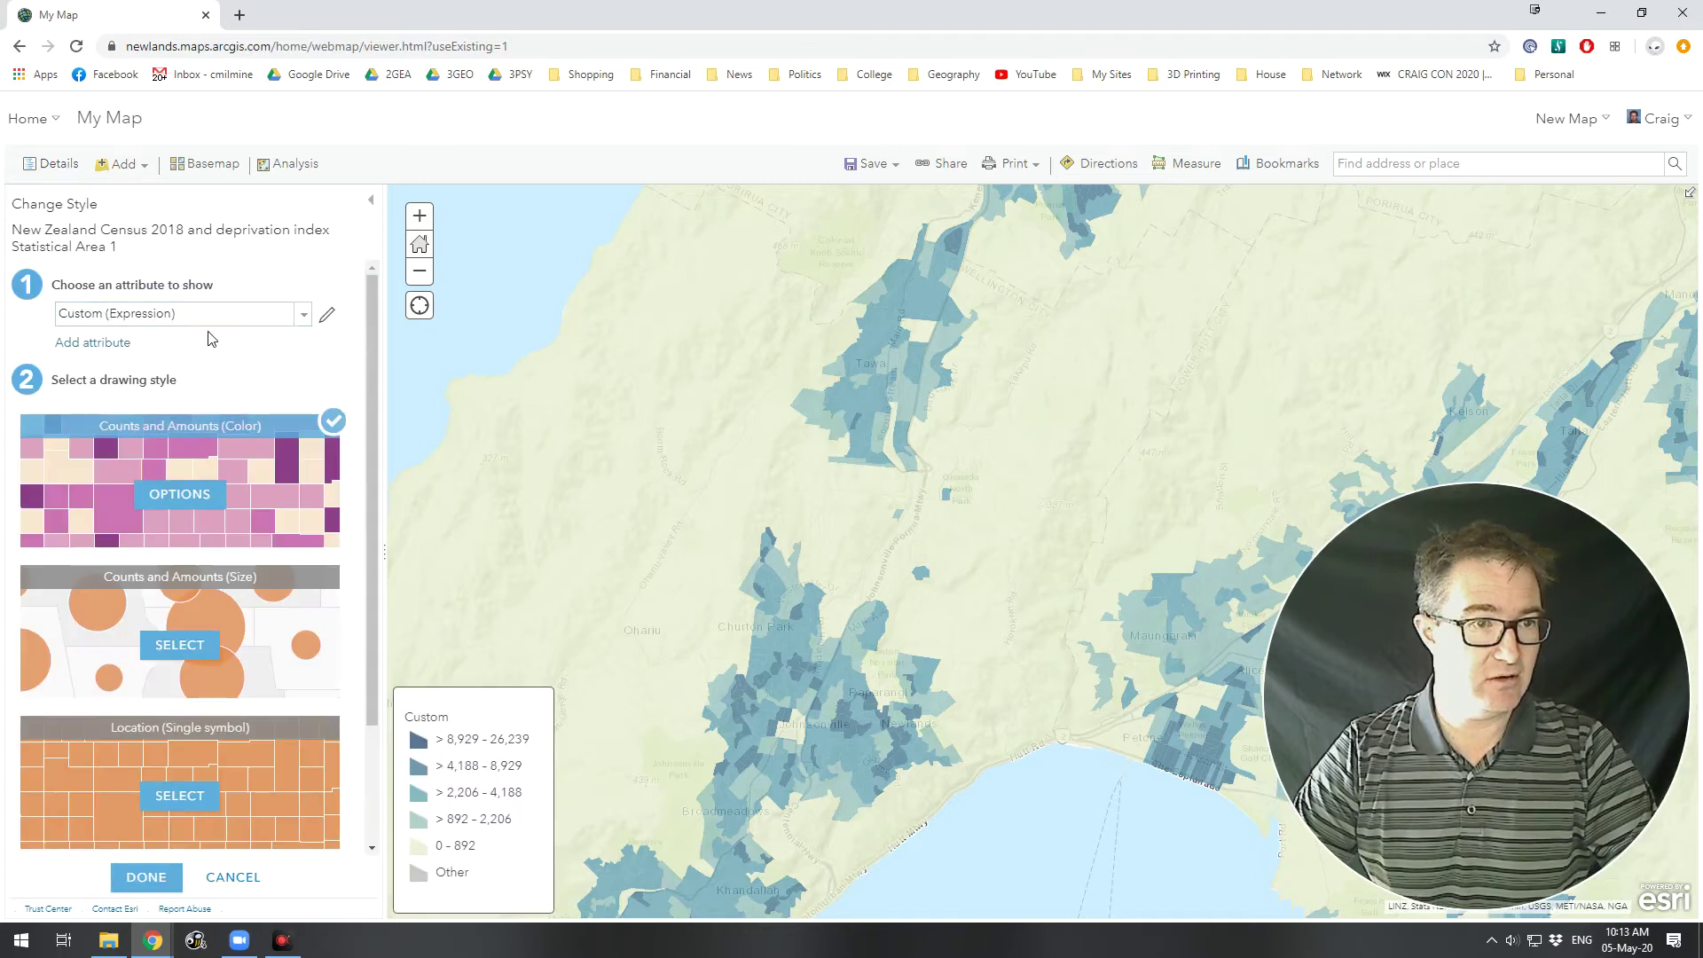
left_click(303, 317)
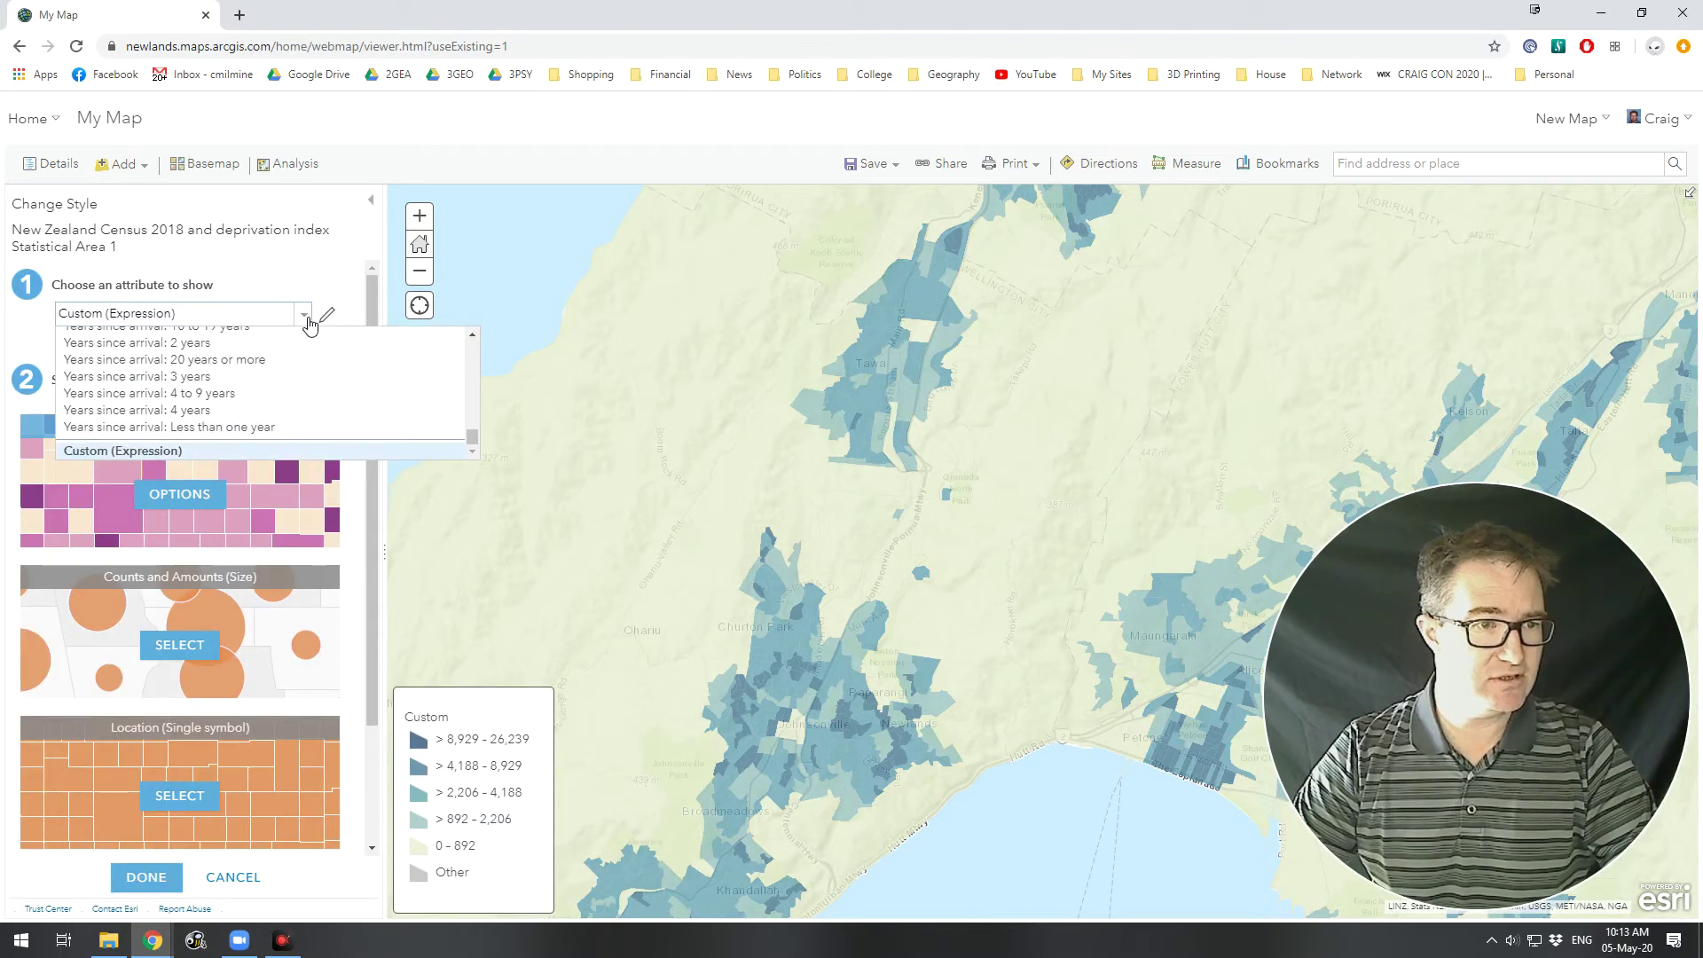
left_click_drag(472, 436, 461, 312)
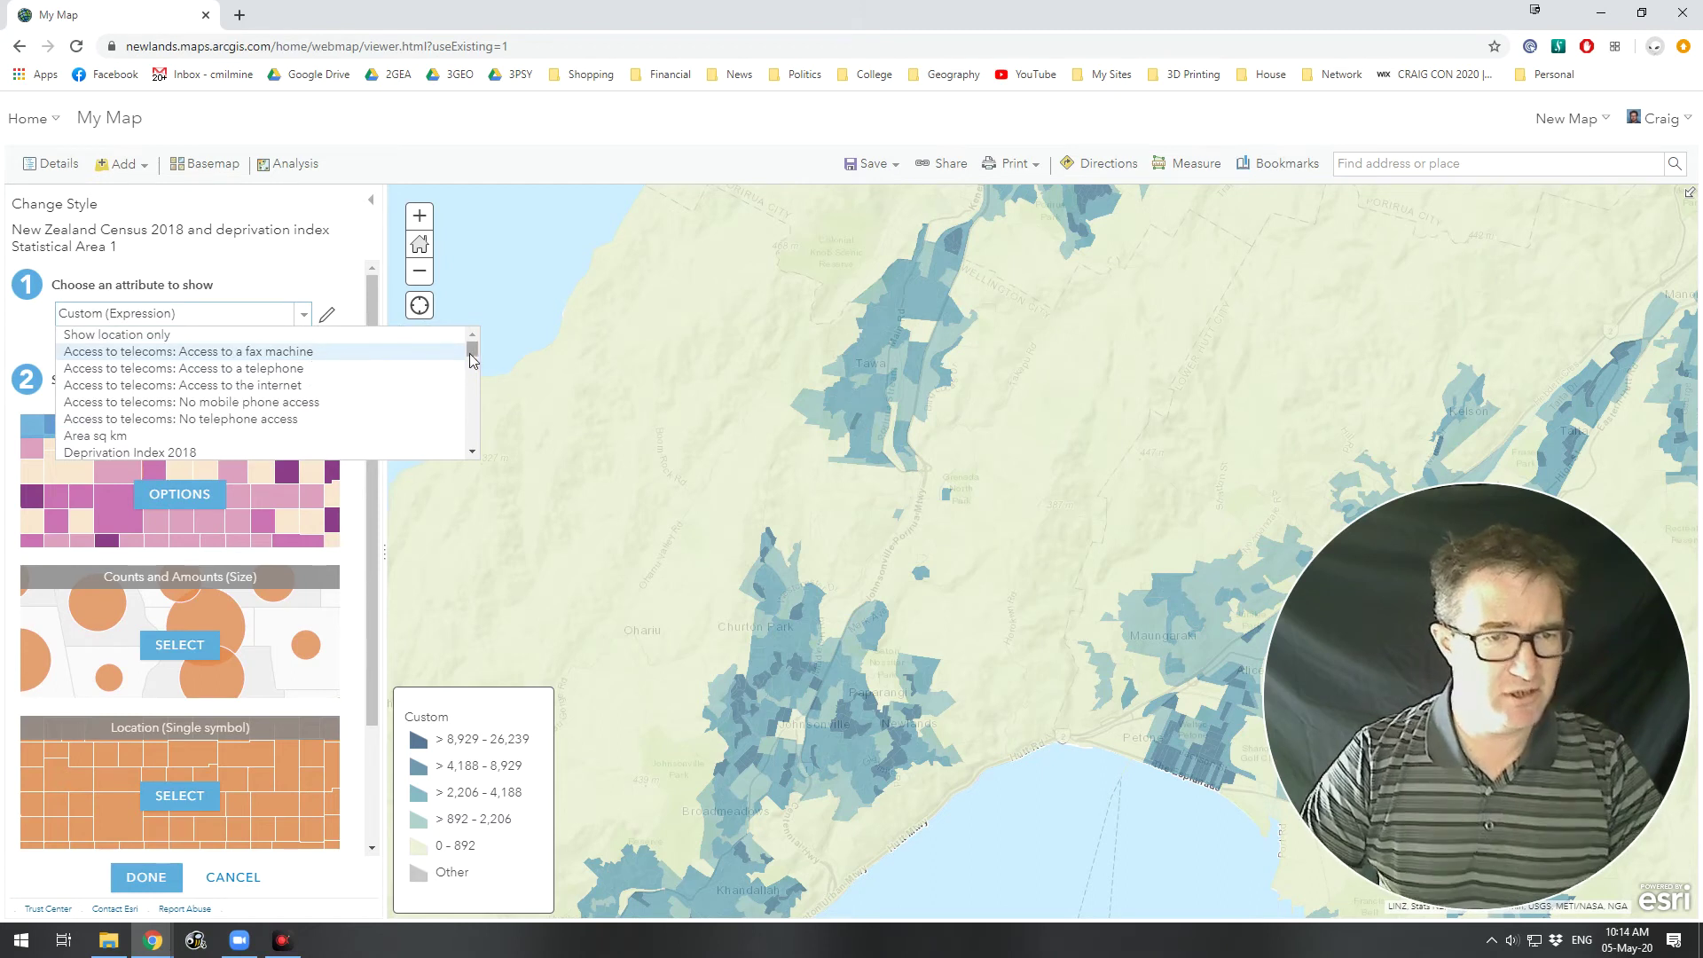
mouse_move(473, 357)
left_mouse_down()
mouse_move(474, 375)
mouse_move(474, 354)
left_mouse_up()
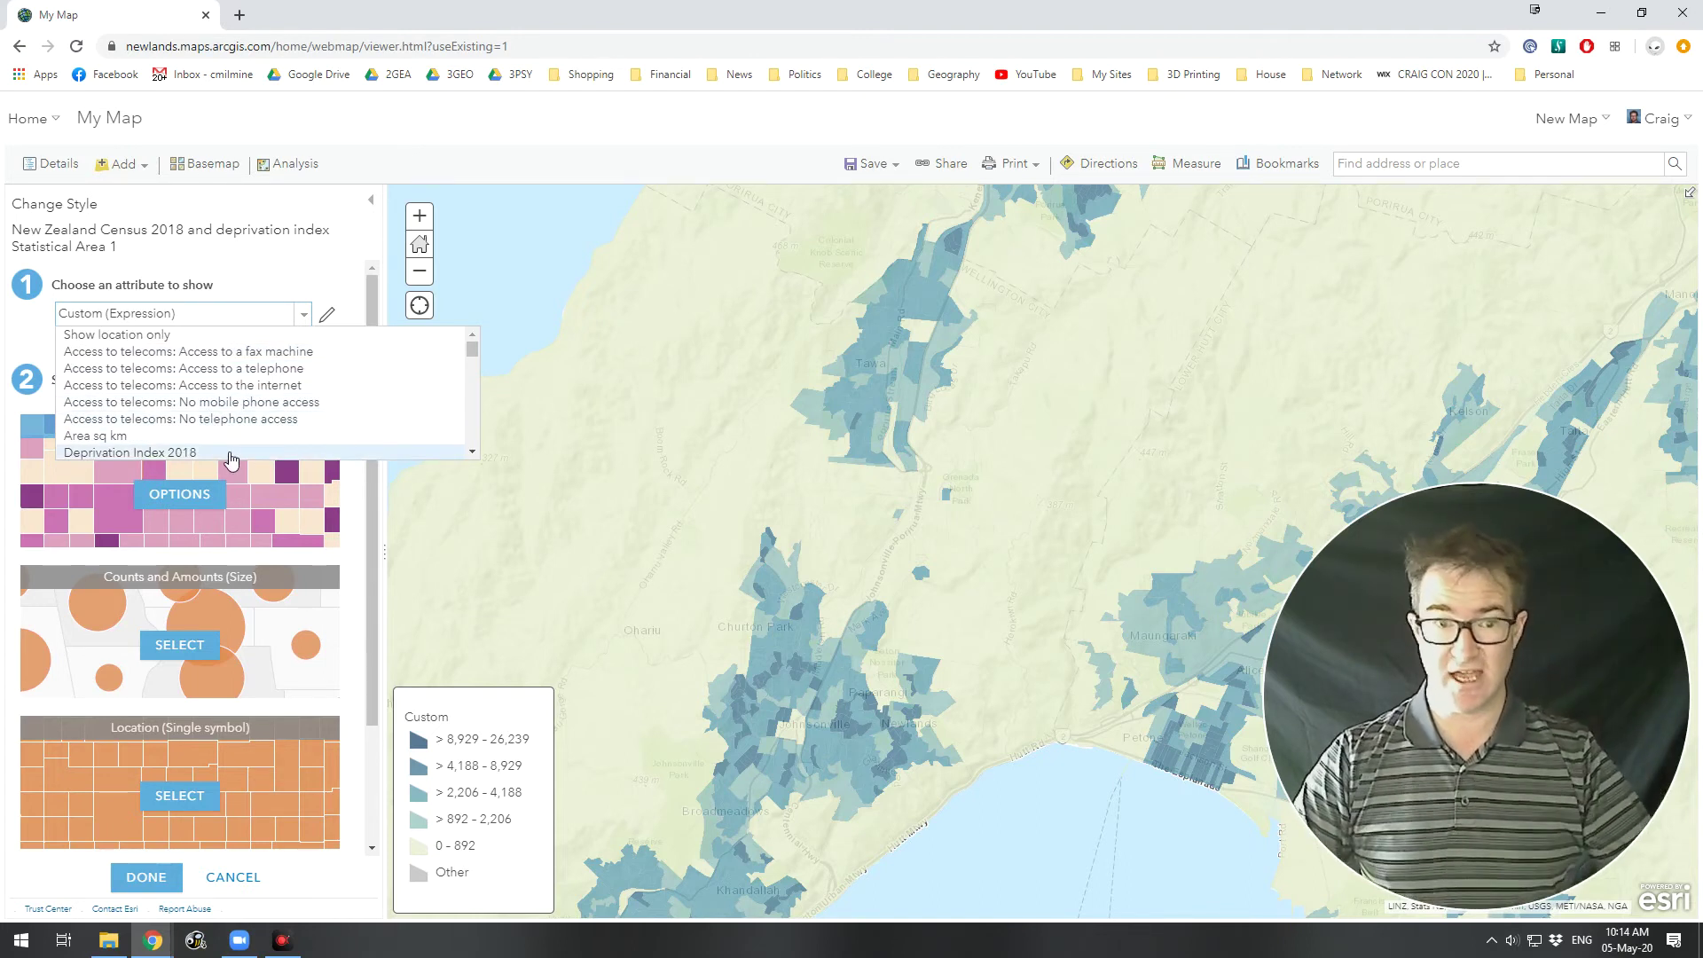
left_click(472, 453)
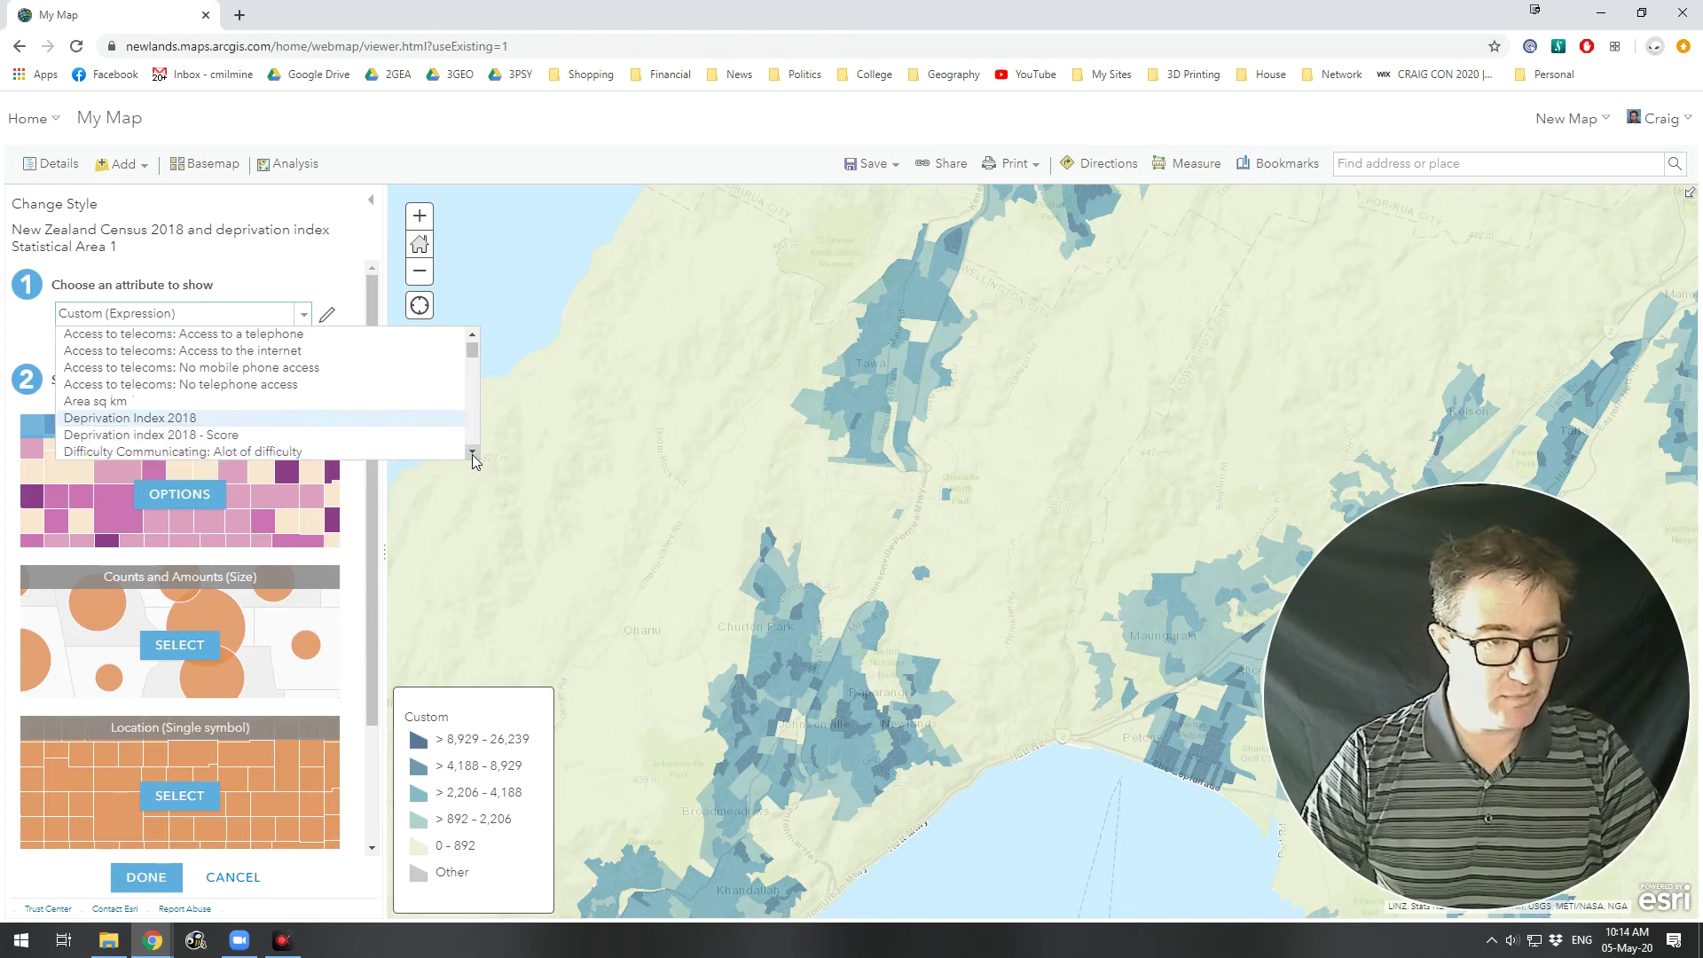
left_click_drag(468, 453, 466, 449)
left_click_drag(472, 387, 472, 454)
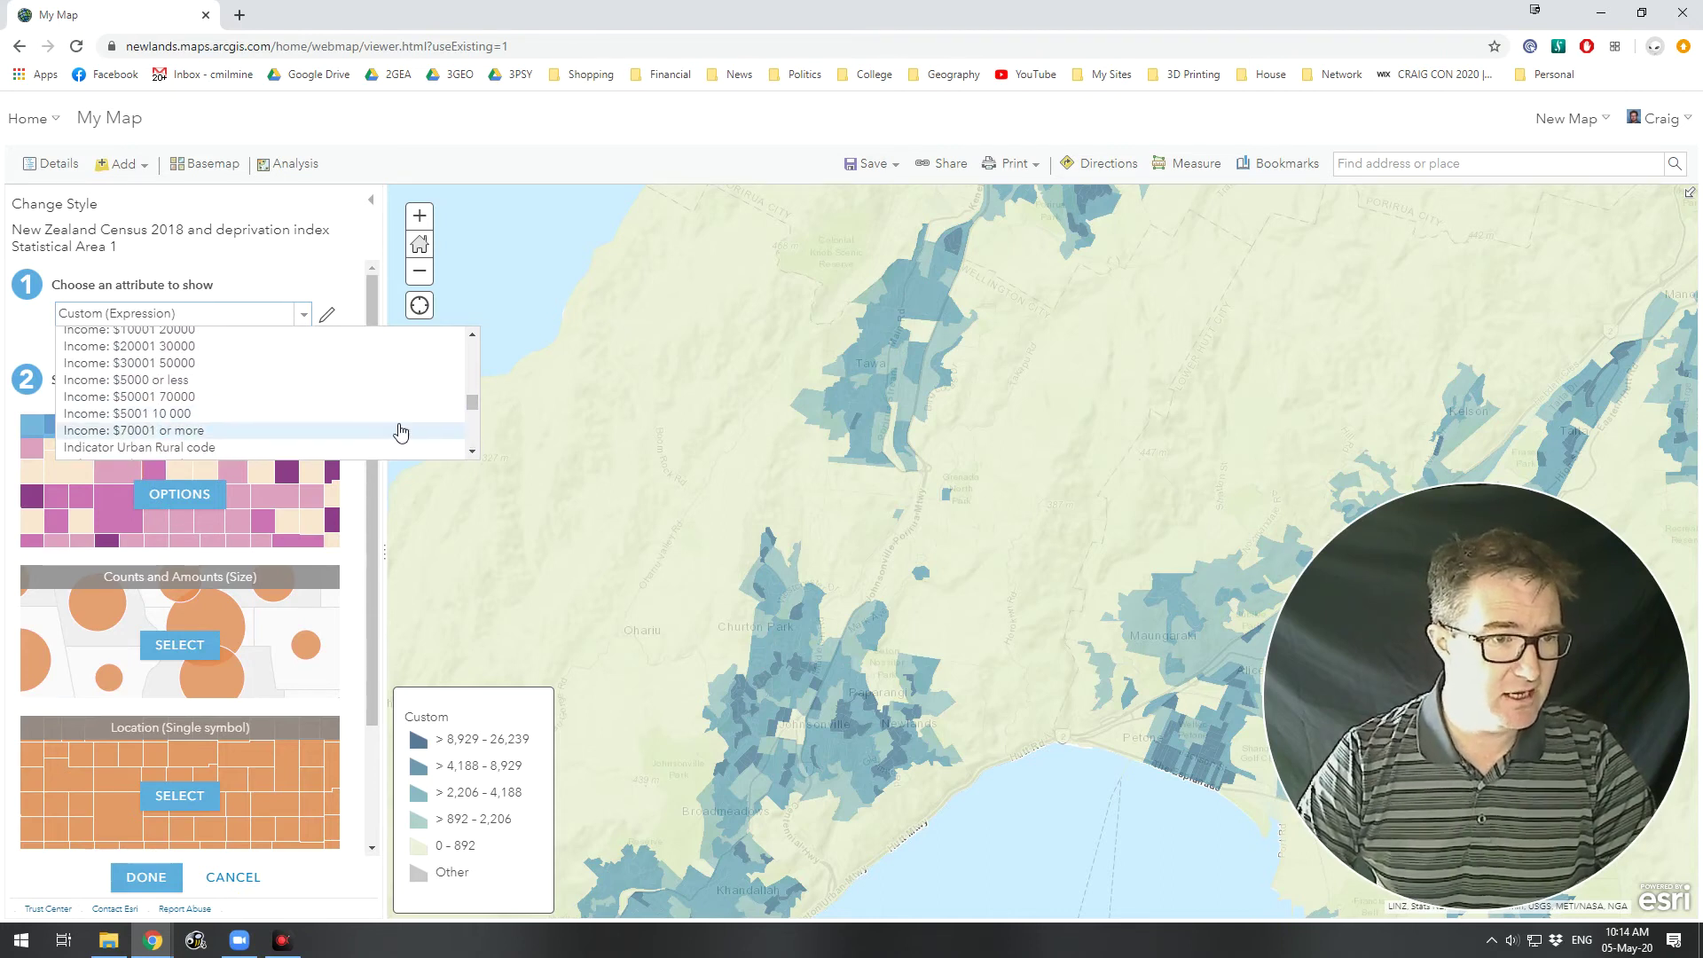
left_click(196, 433)
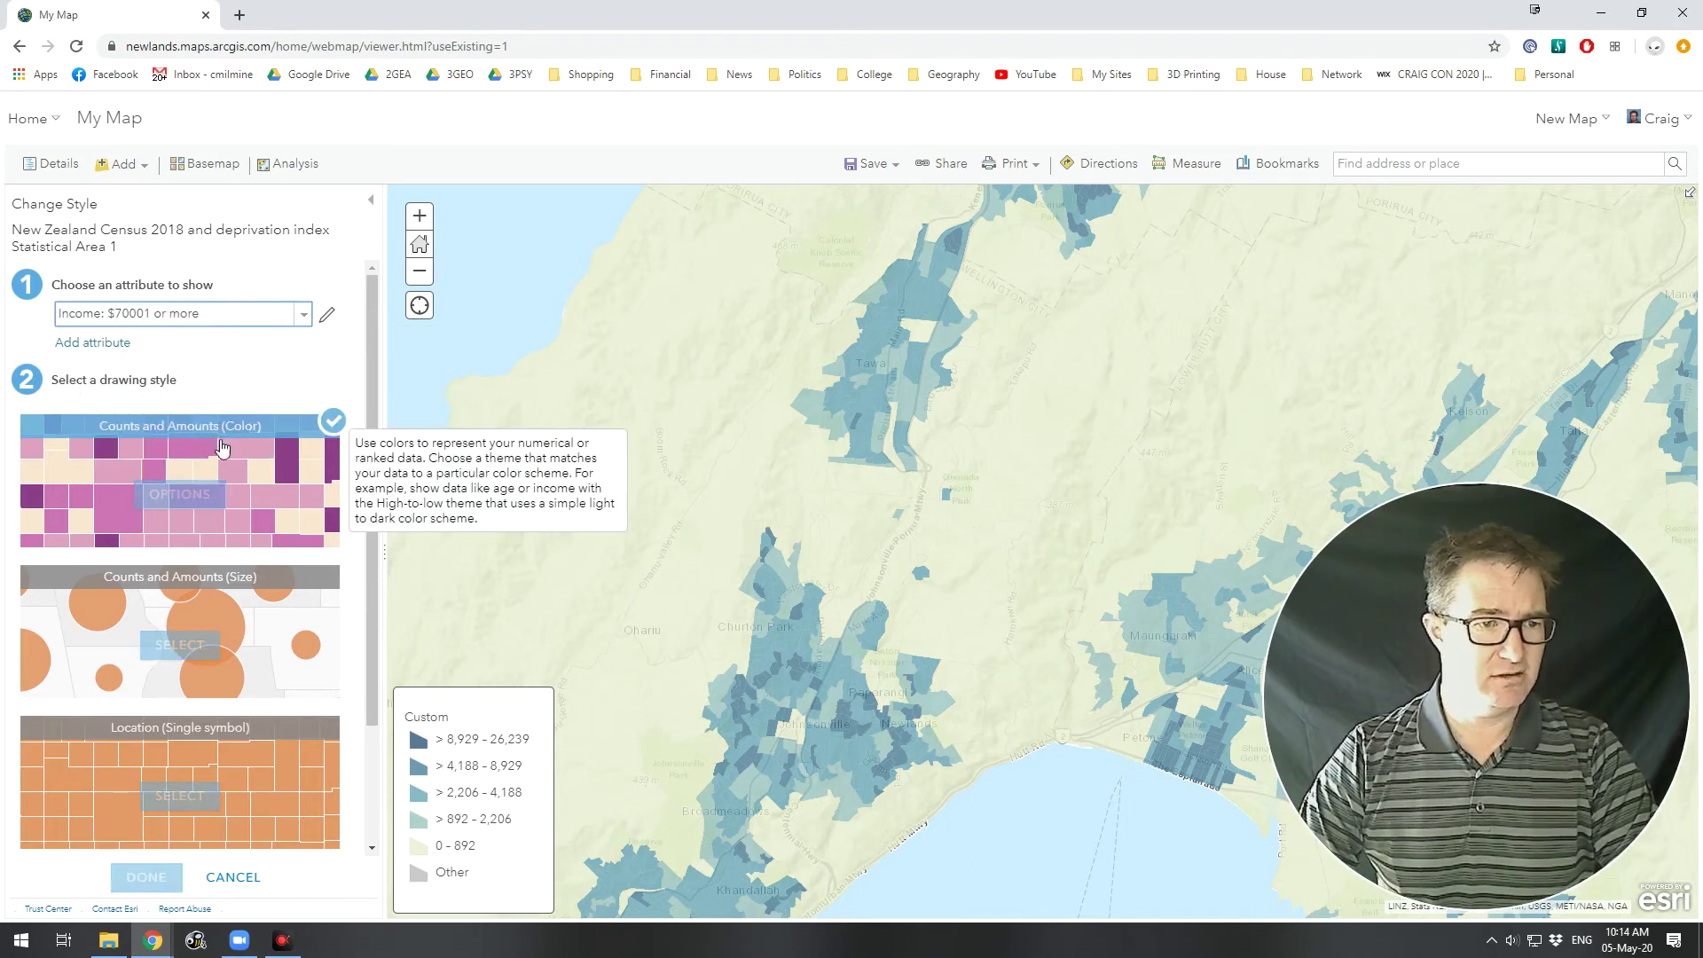
Try the Counts and Amounts (Size) drawing style, switch the layer to Counts and Amounts (Color), and examine the income pattern around Wellington.
left_click(191, 651)
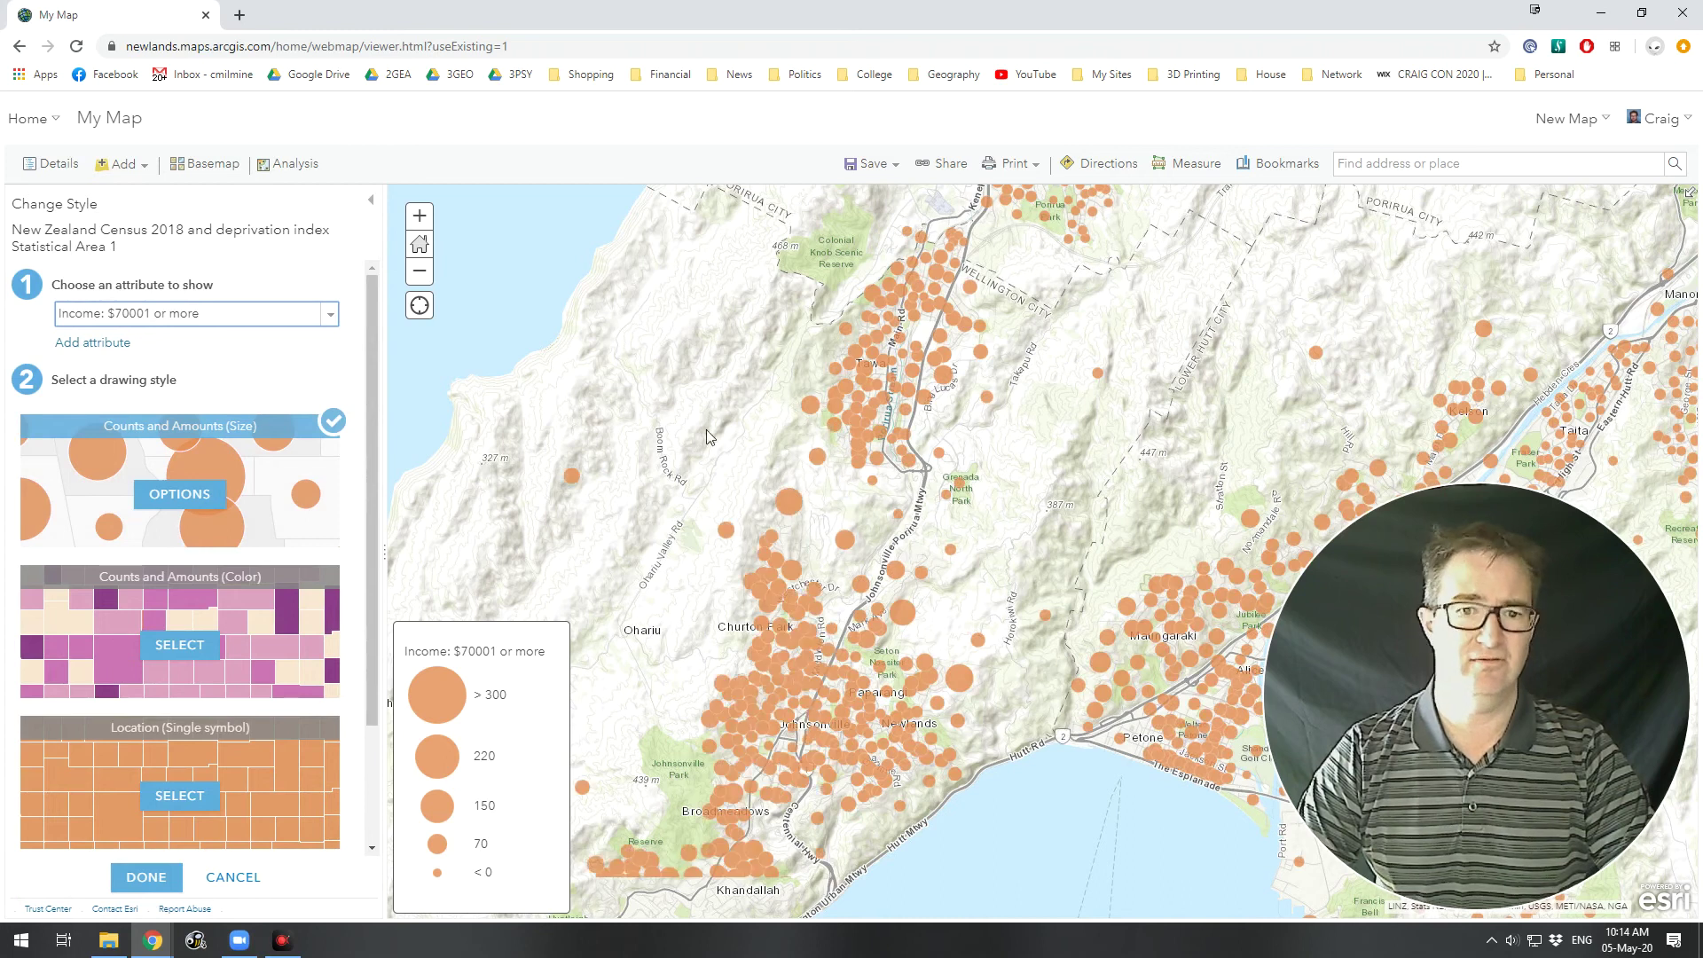
left_click(178, 647)
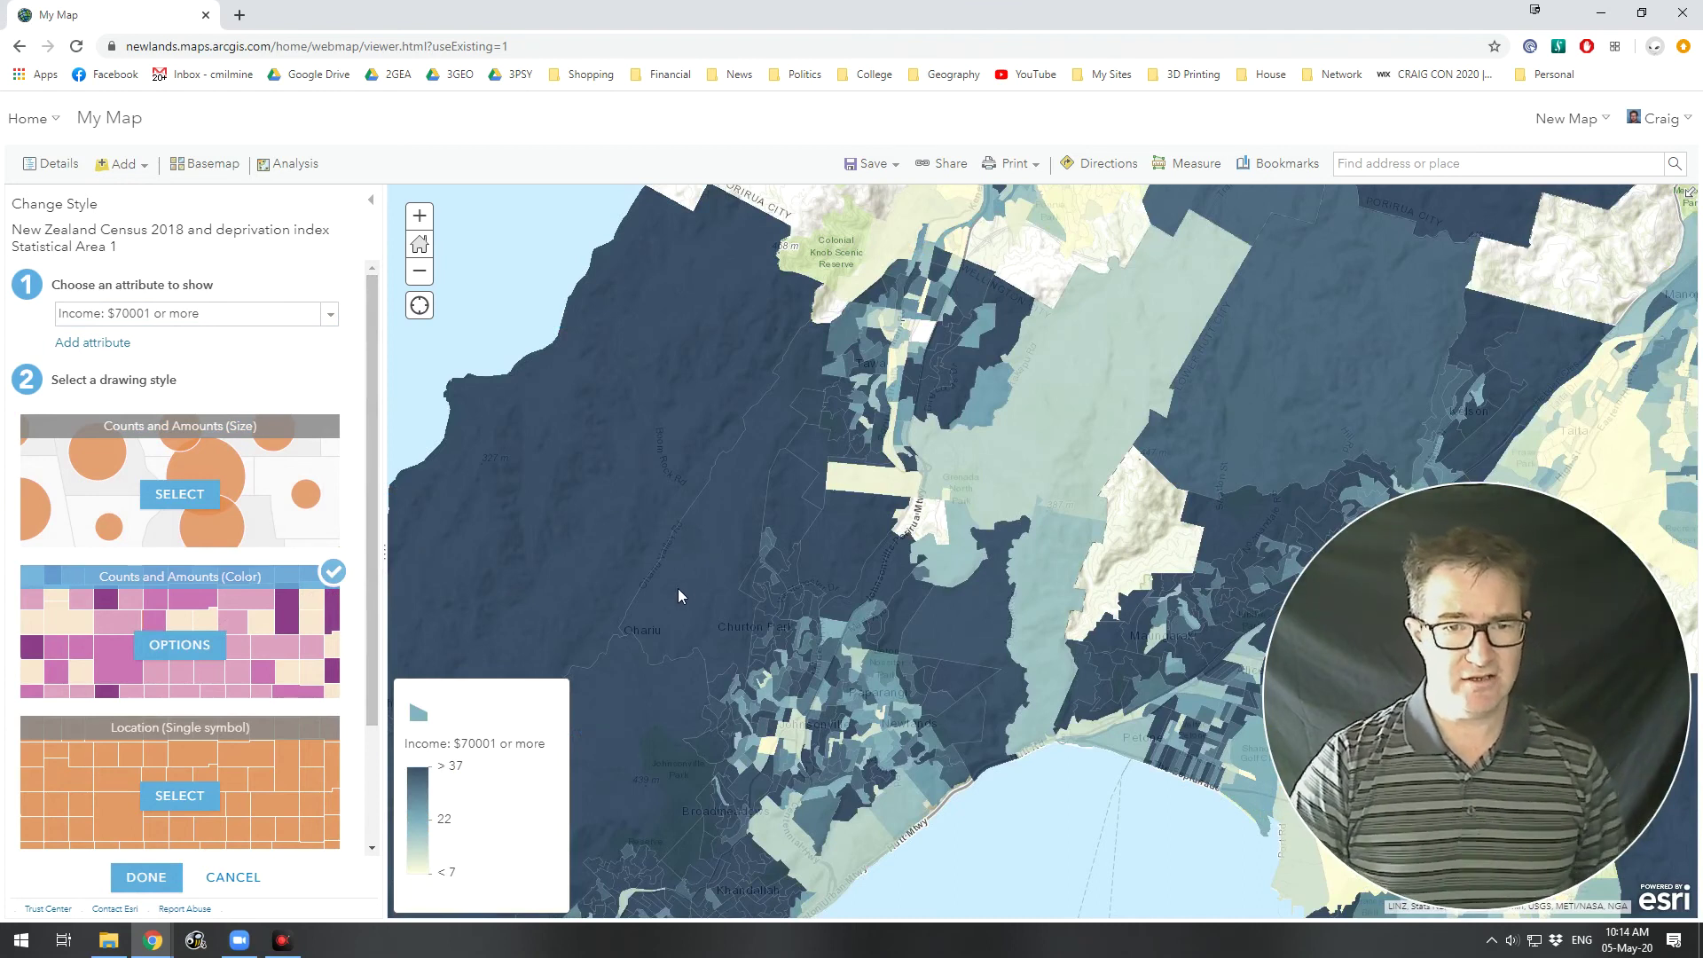
left_click_drag(759, 544, 889, 293)
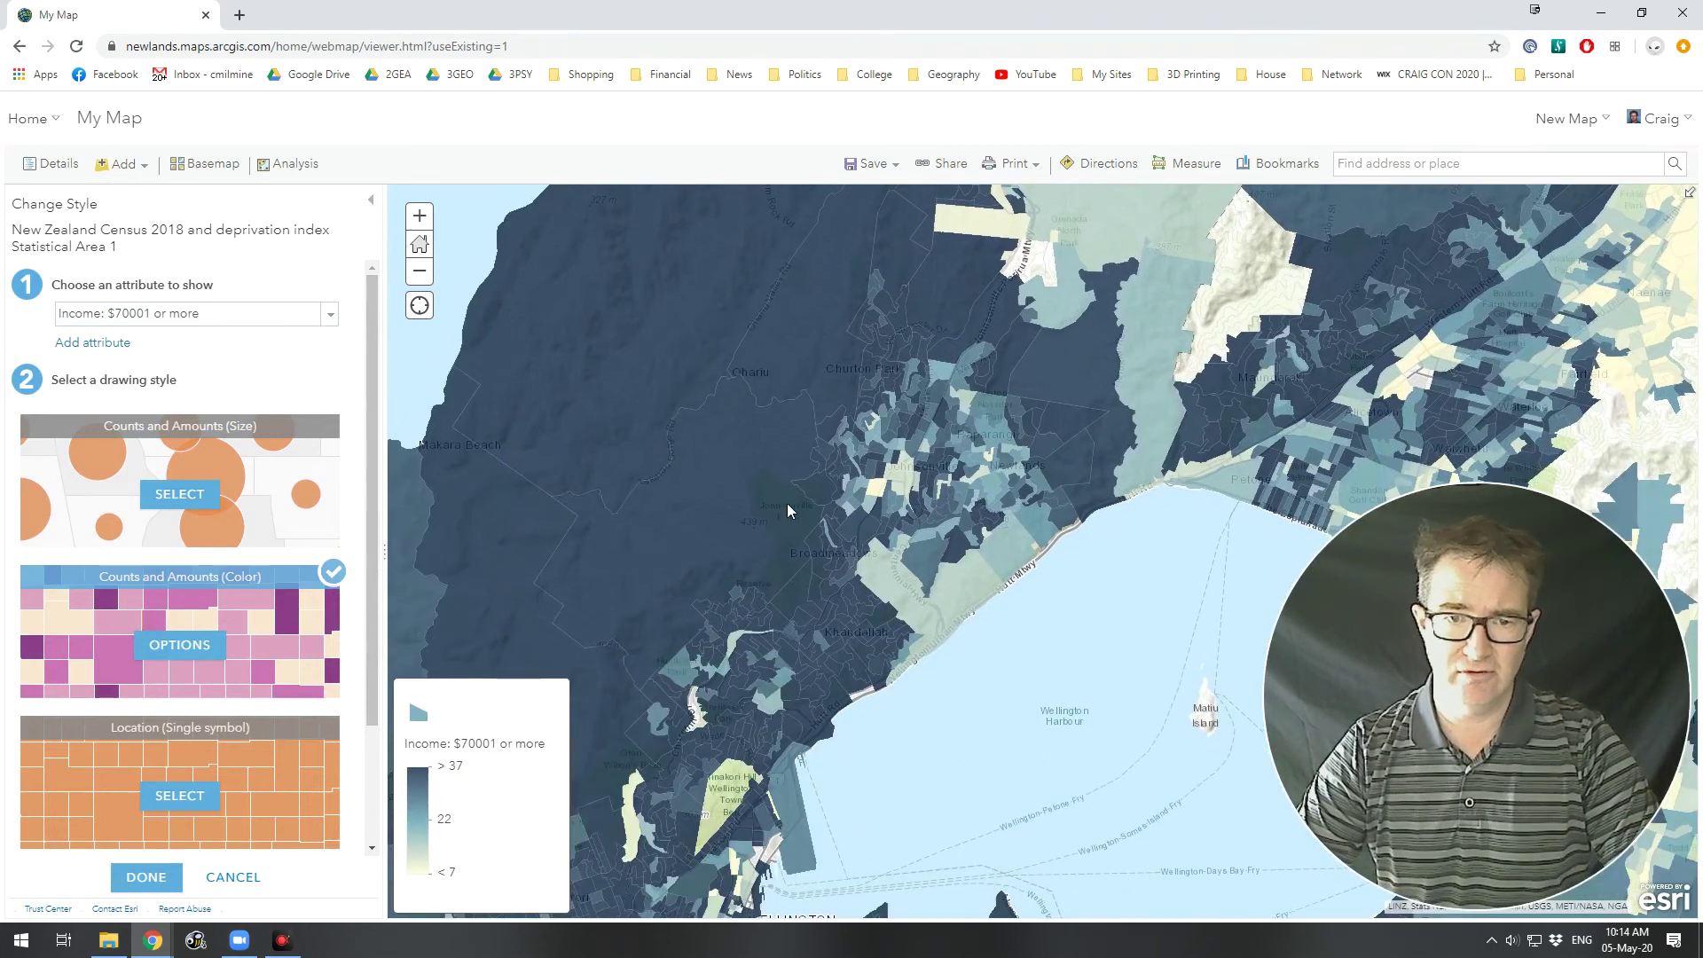
left_click_drag(707, 729, 891, 486)
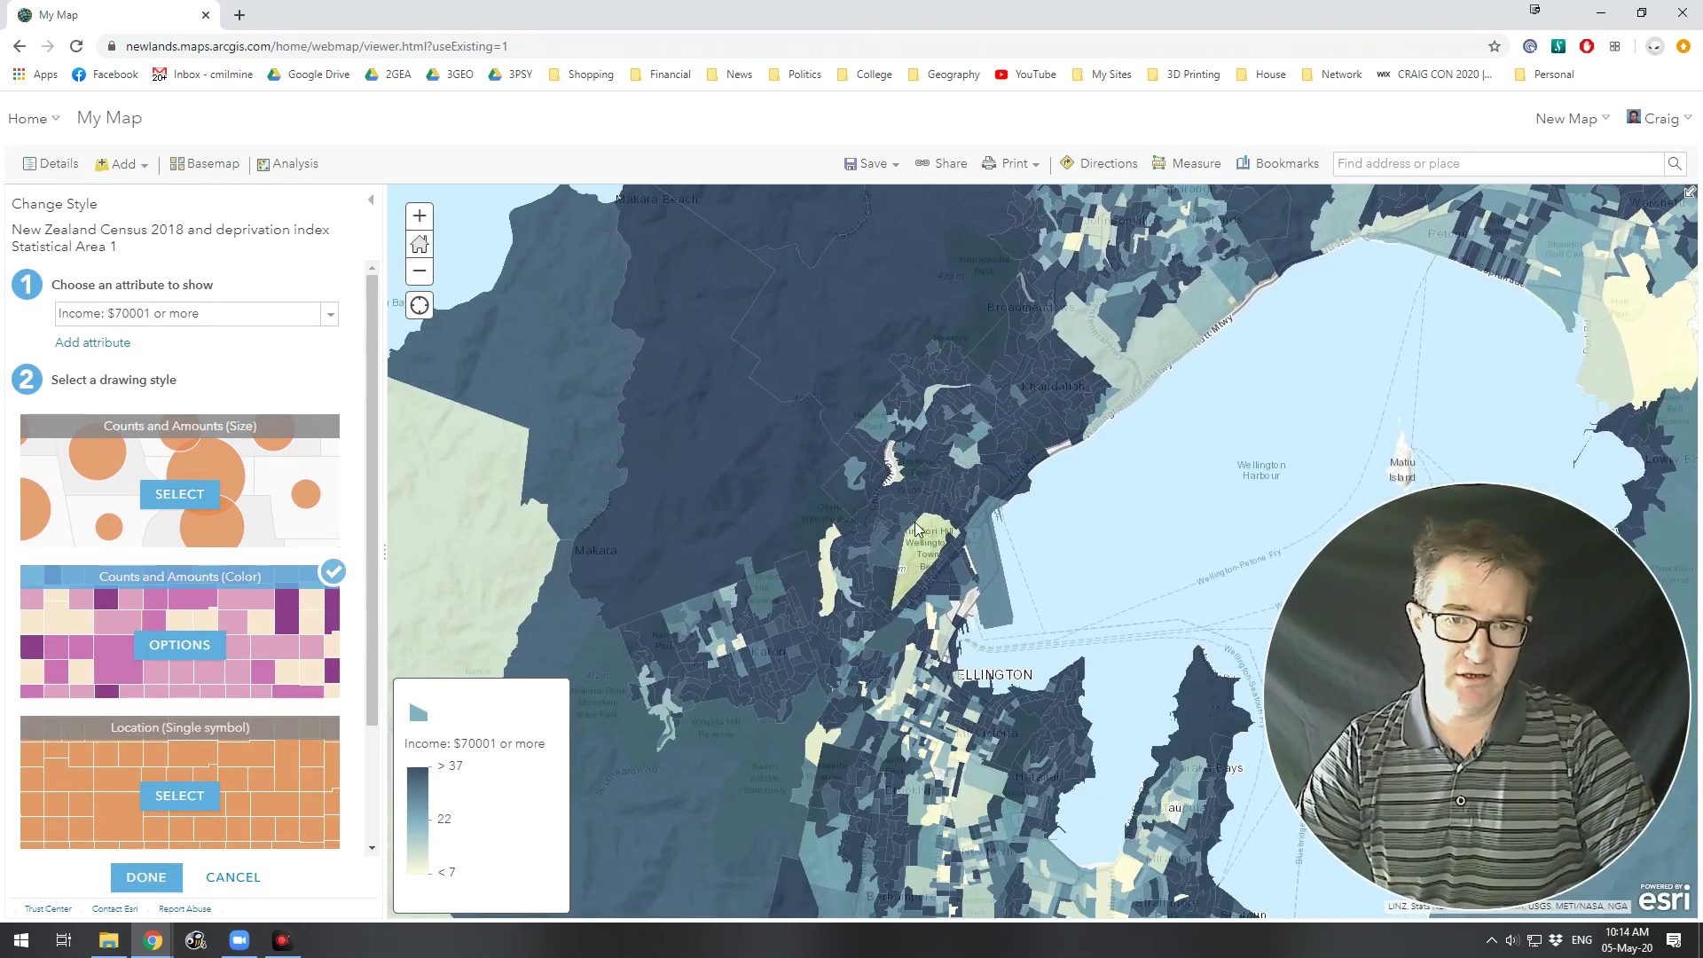
left_click_drag(907, 596, 709, 779)
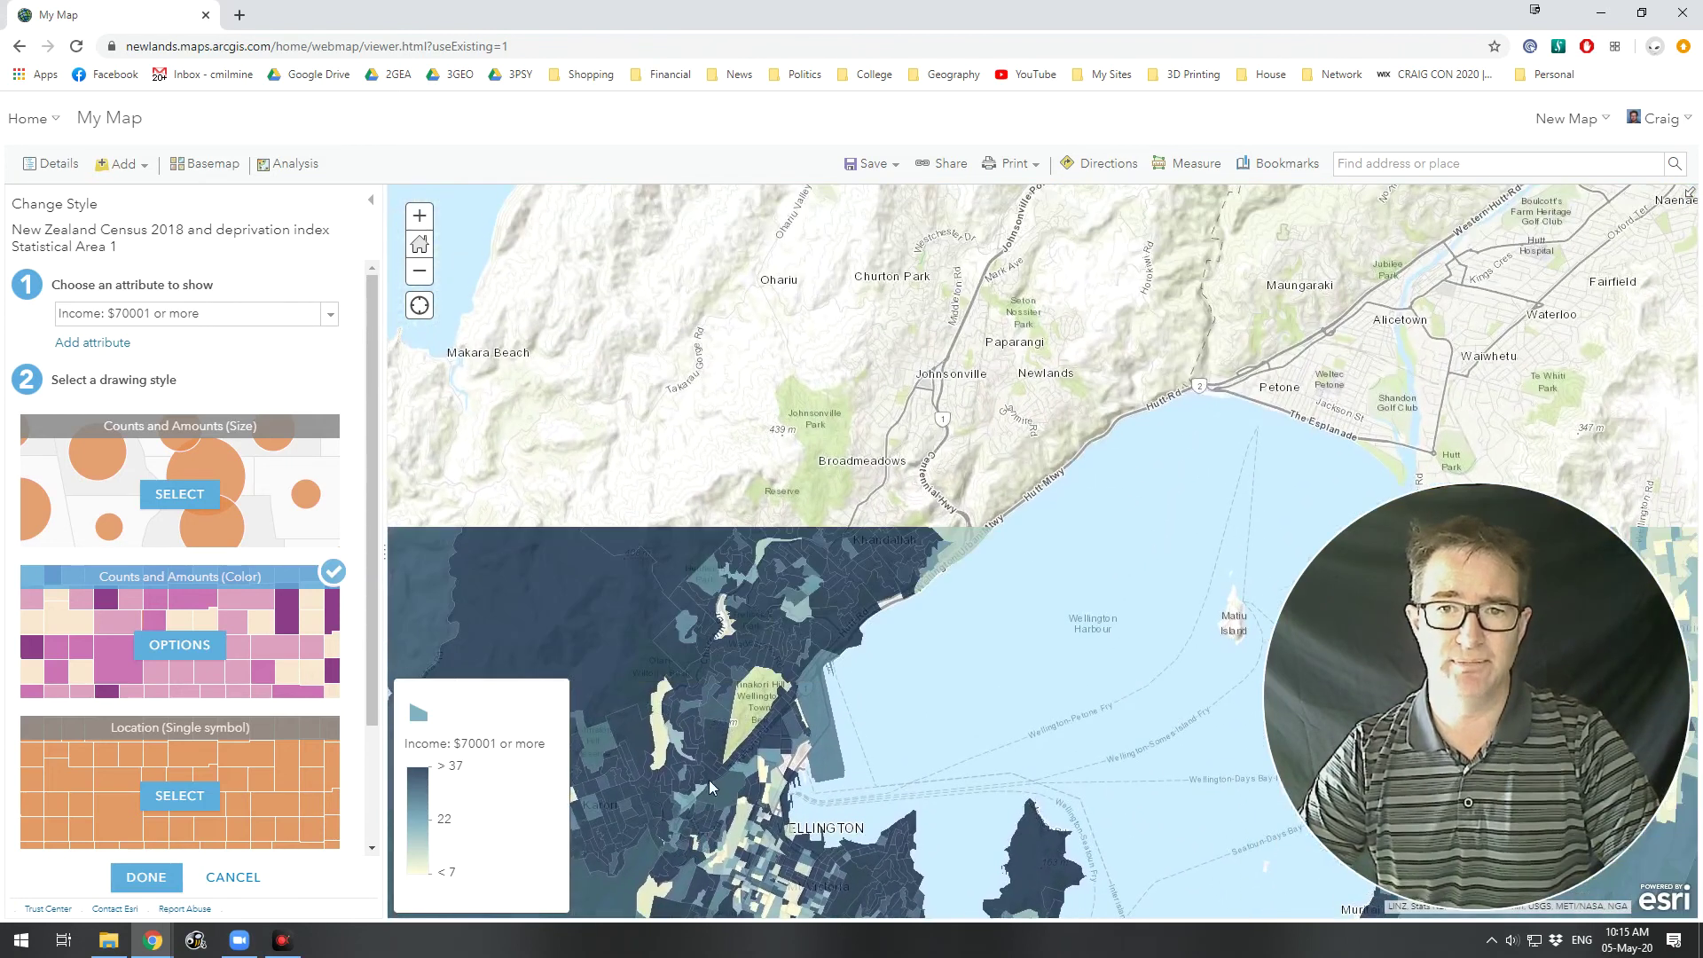
left_click_drag(885, 343, 770, 609)
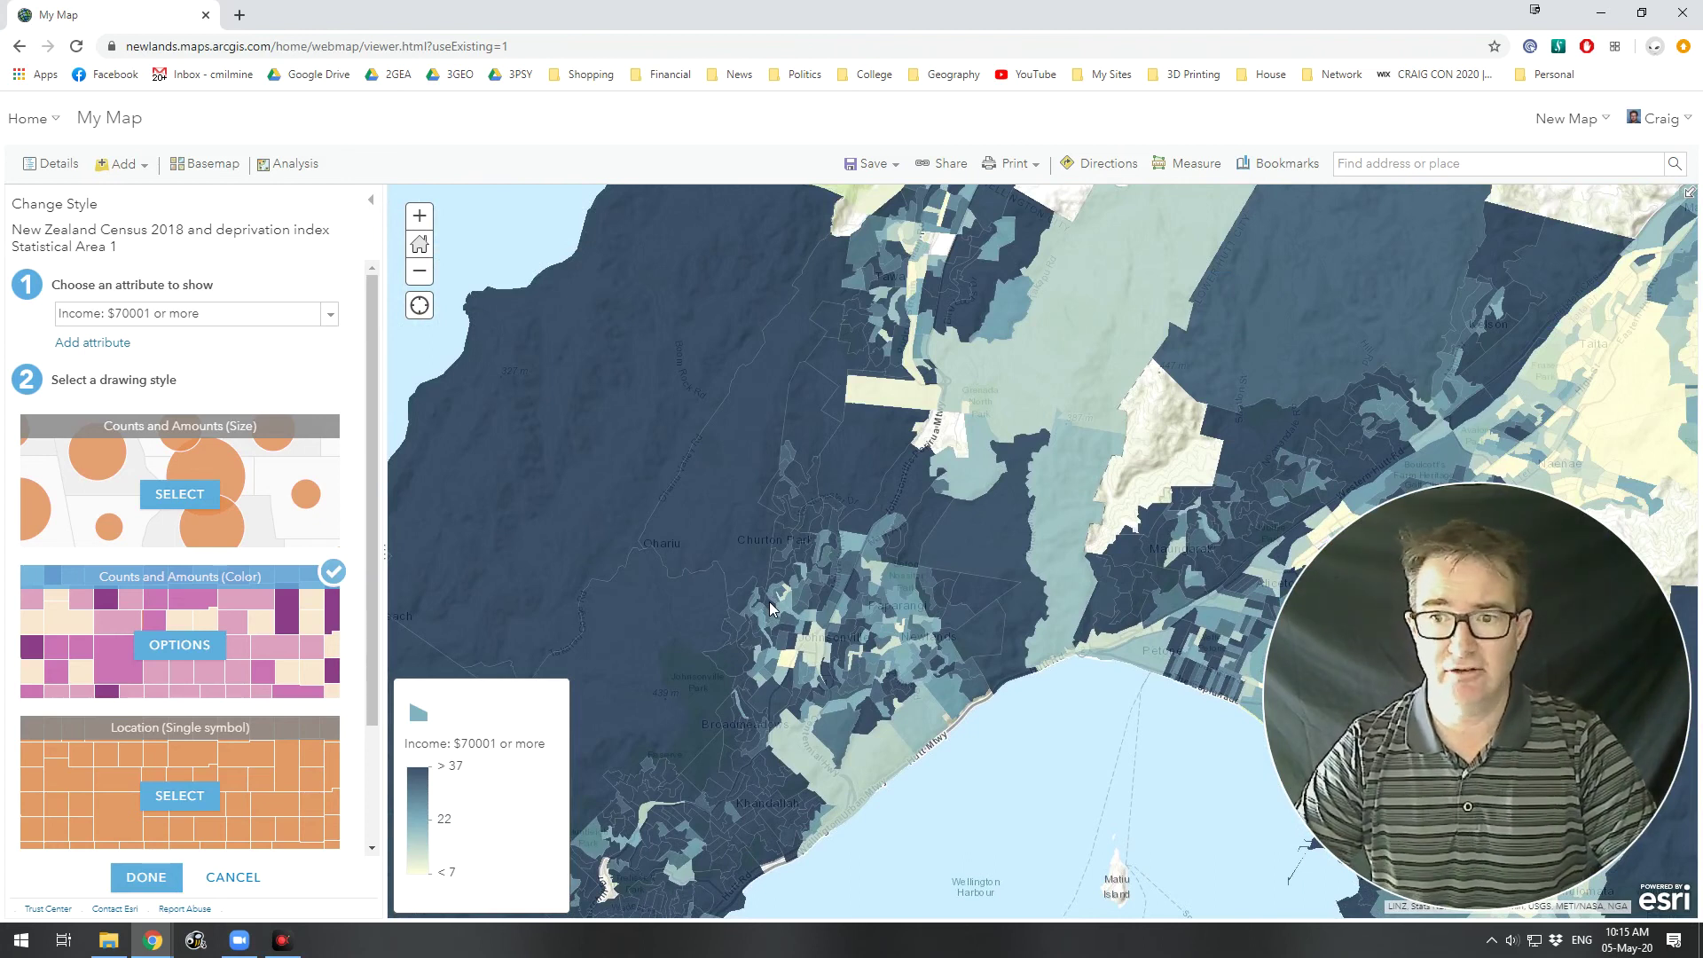
Look through the census layer's attribute choices, including the weekly rent and years at usual residence categories.
left_click(331, 324)
scroll(475, 408, "down", 3)
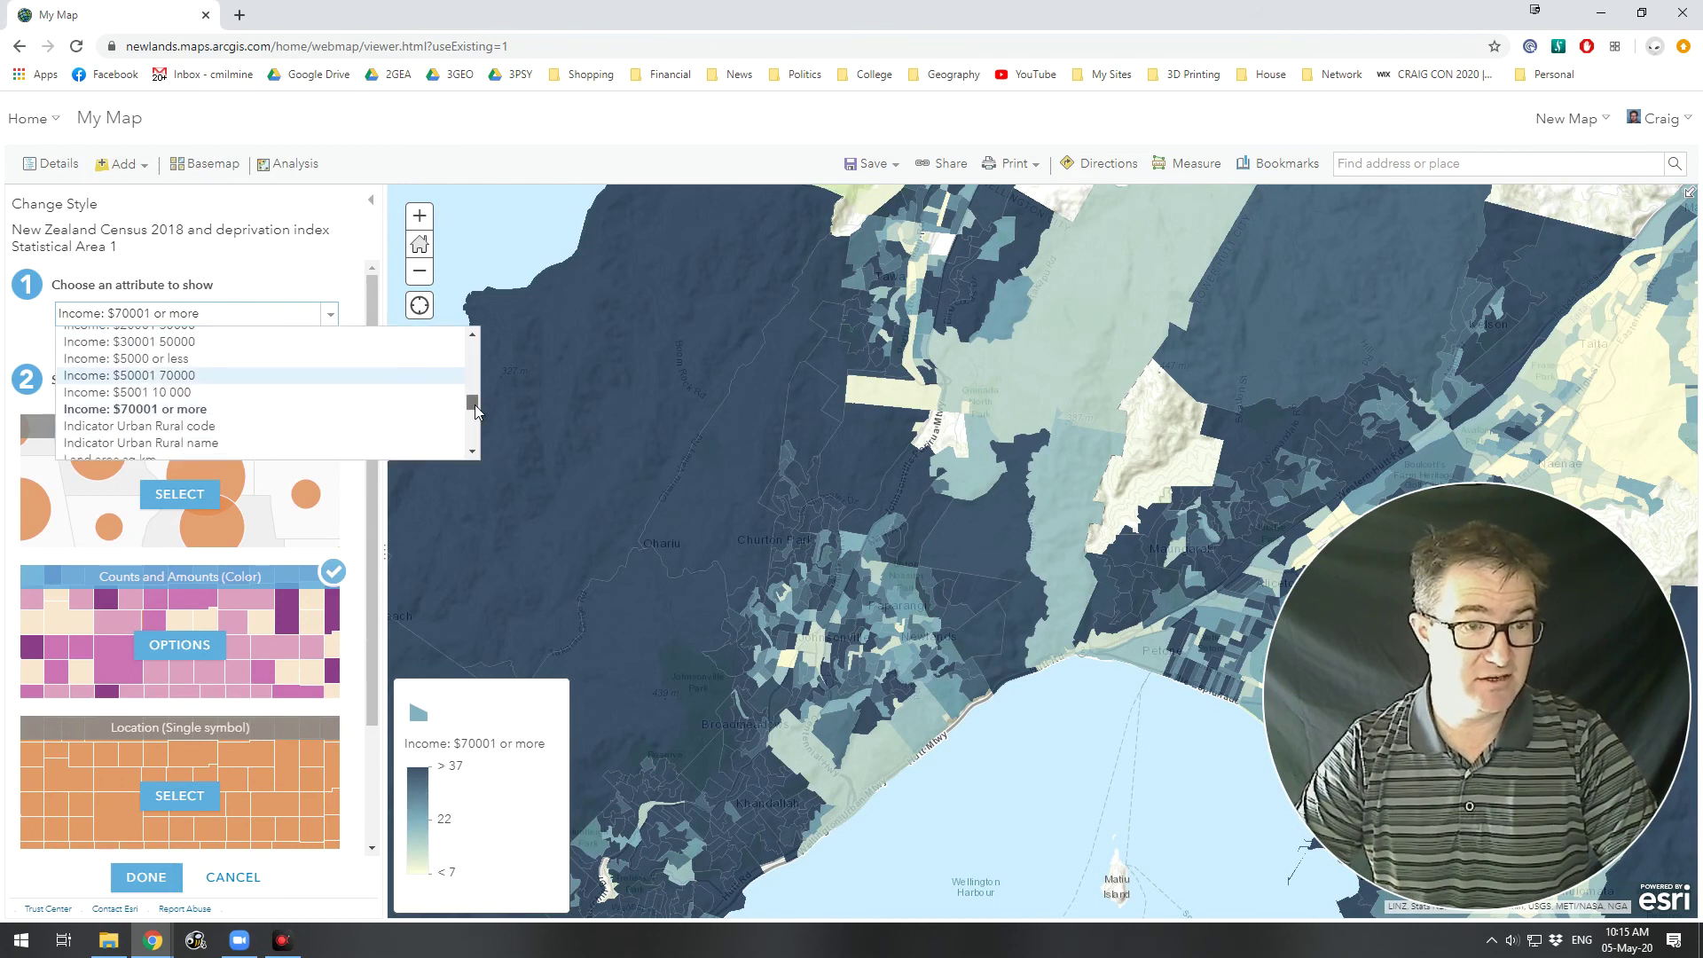
left_click_drag(475, 408, 475, 435)
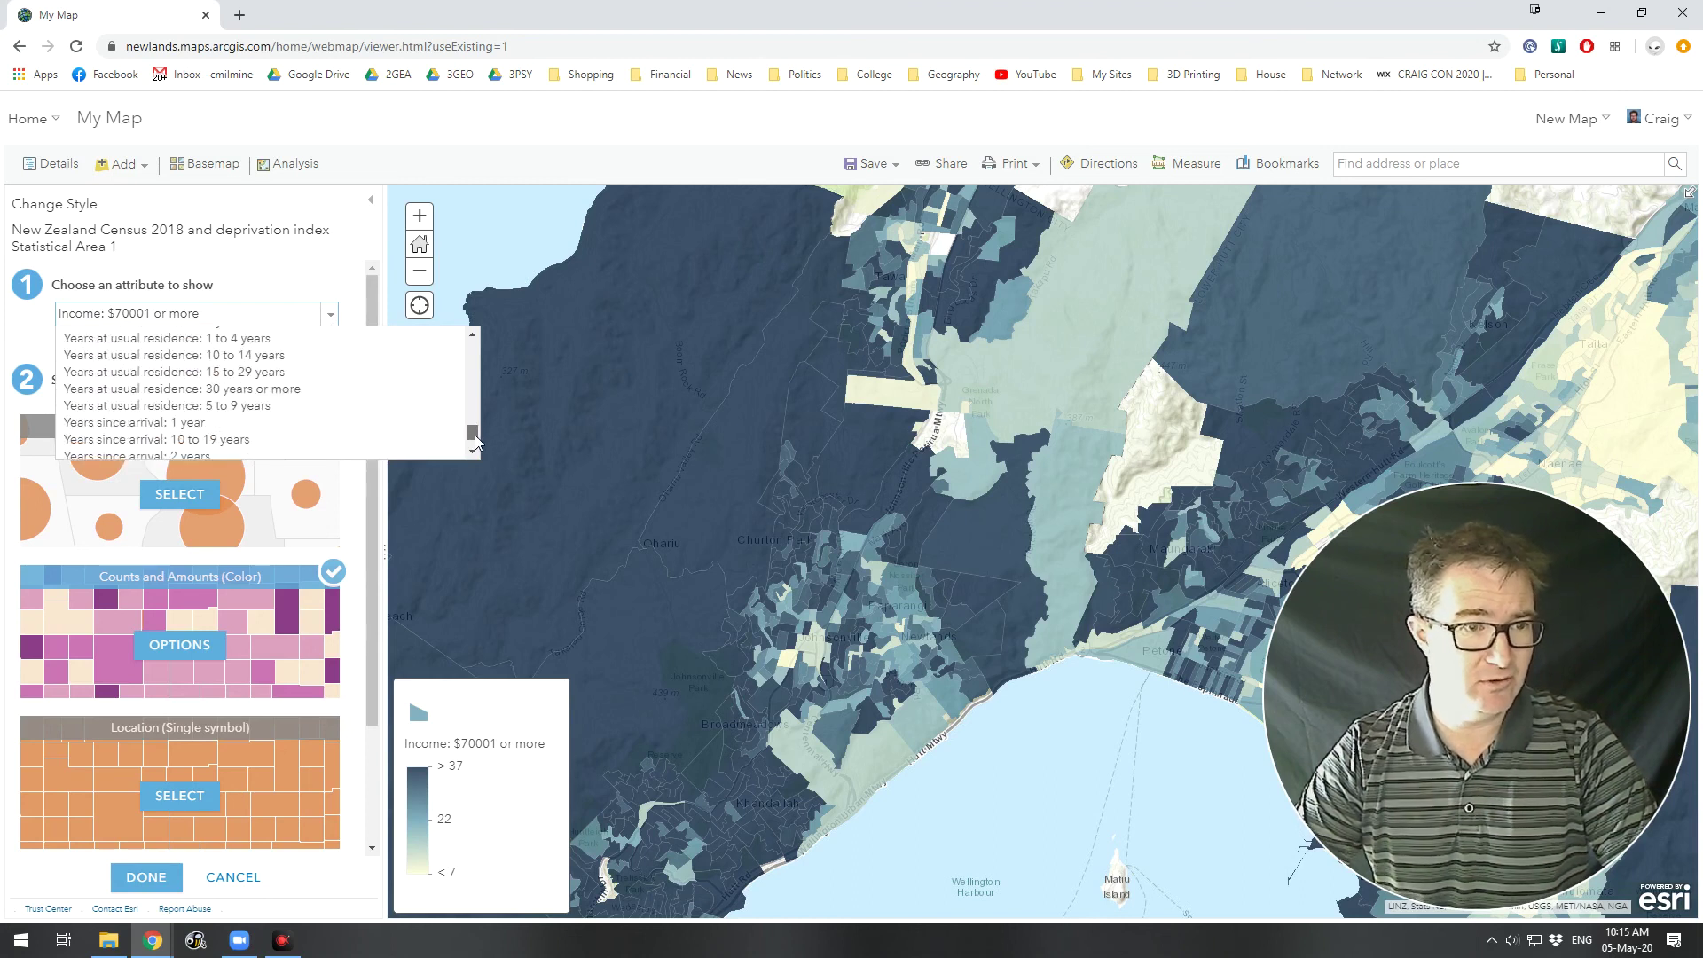
scroll(476, 435, "up", 2)
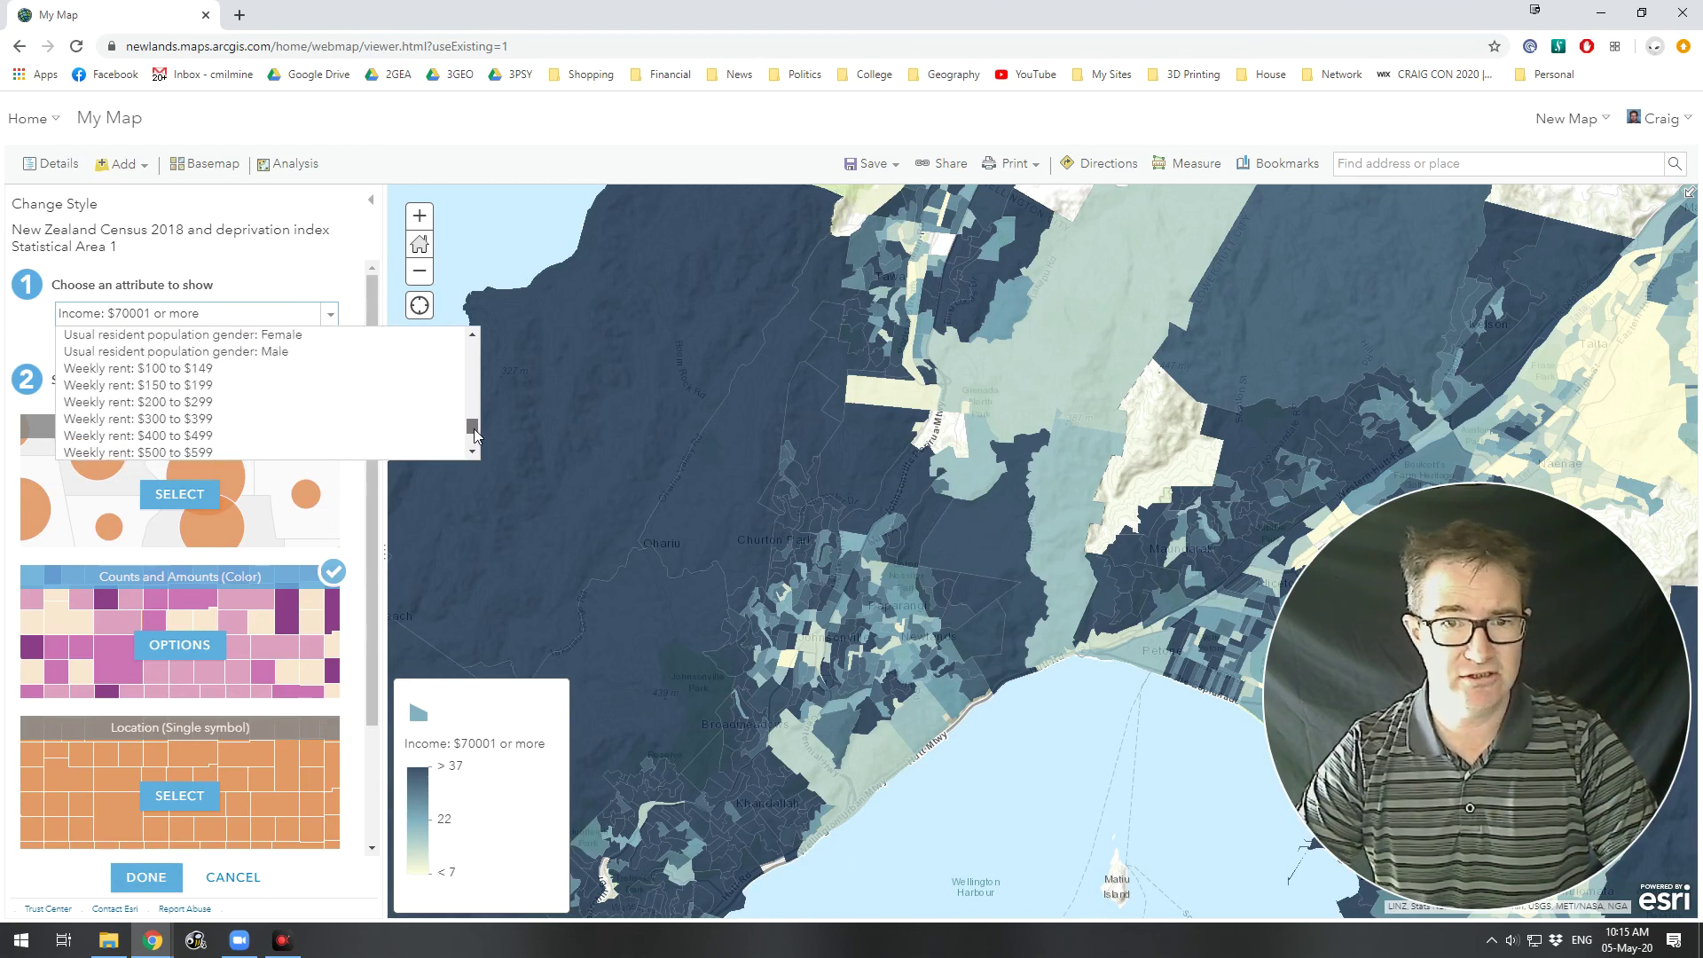
scroll(476, 435, "down", 2)
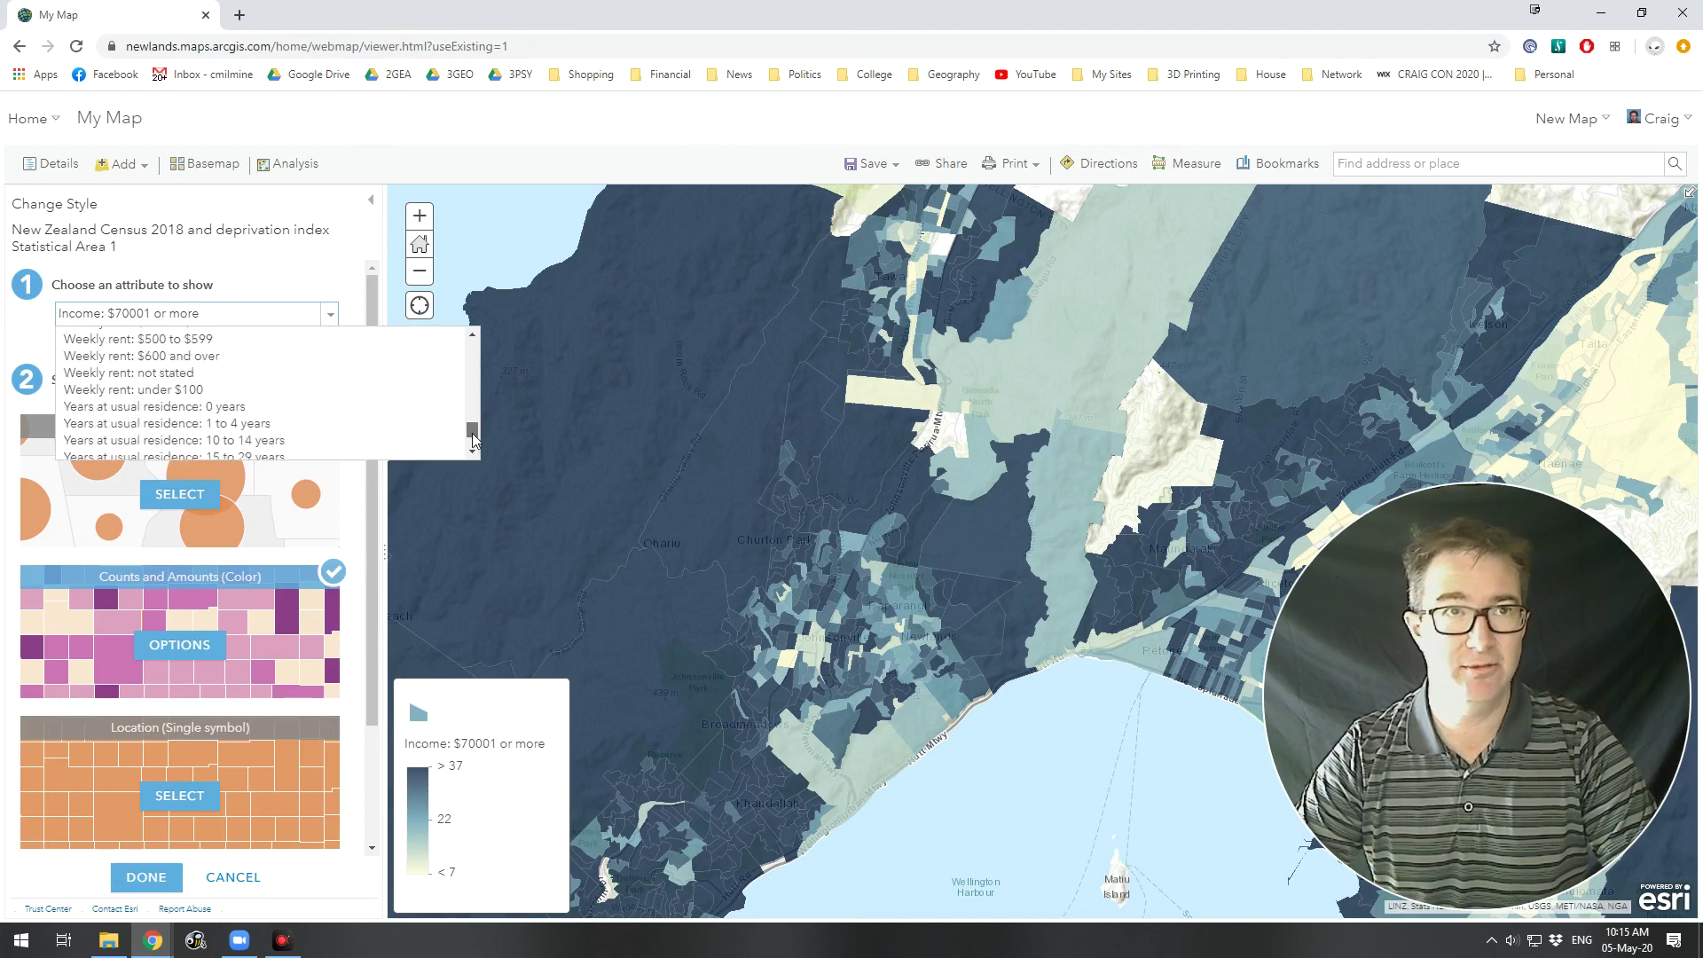
scroll(476, 435, "up", 2)
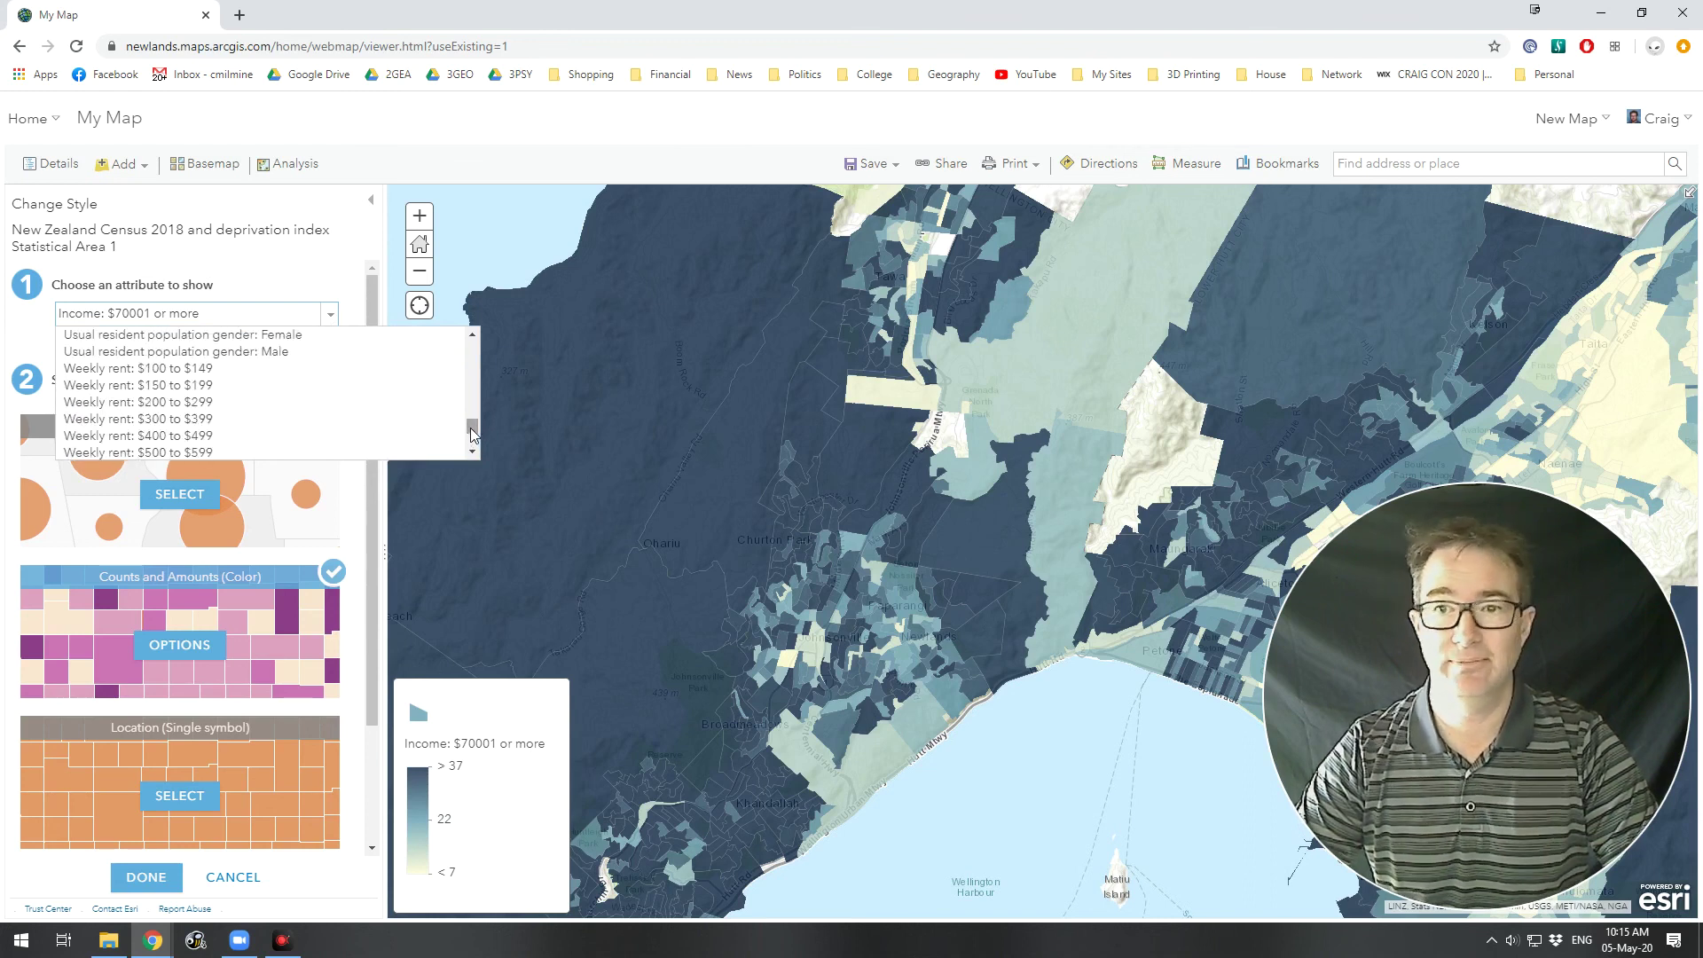